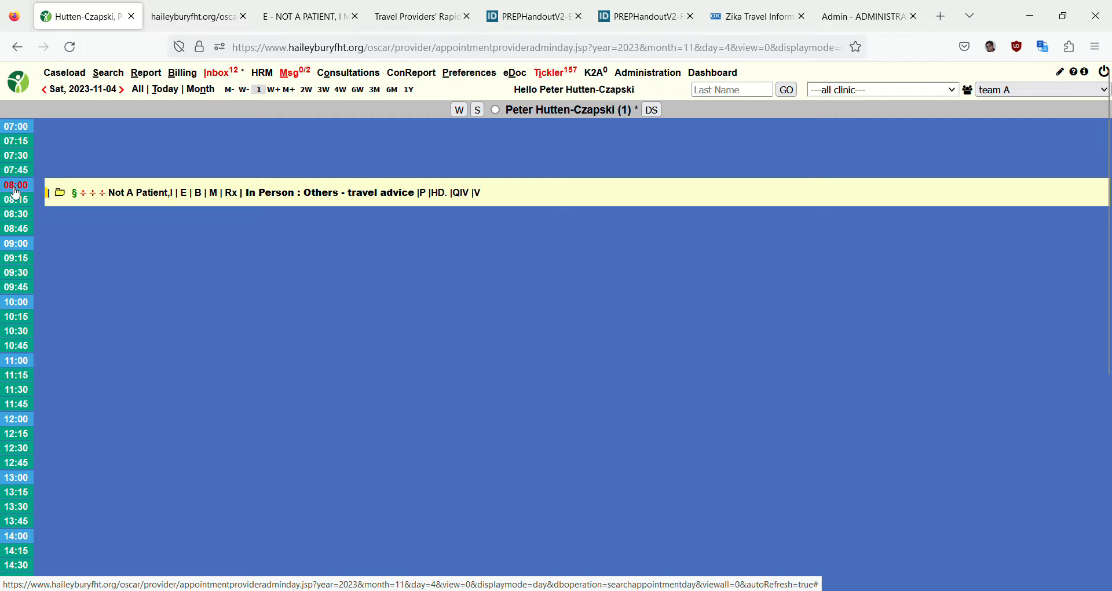
In the new appointment form, look up the patient with "not,i" and select the dummy record assigned to the booking doctor
{"action": "left_click", "coordinate": [193, 22]}
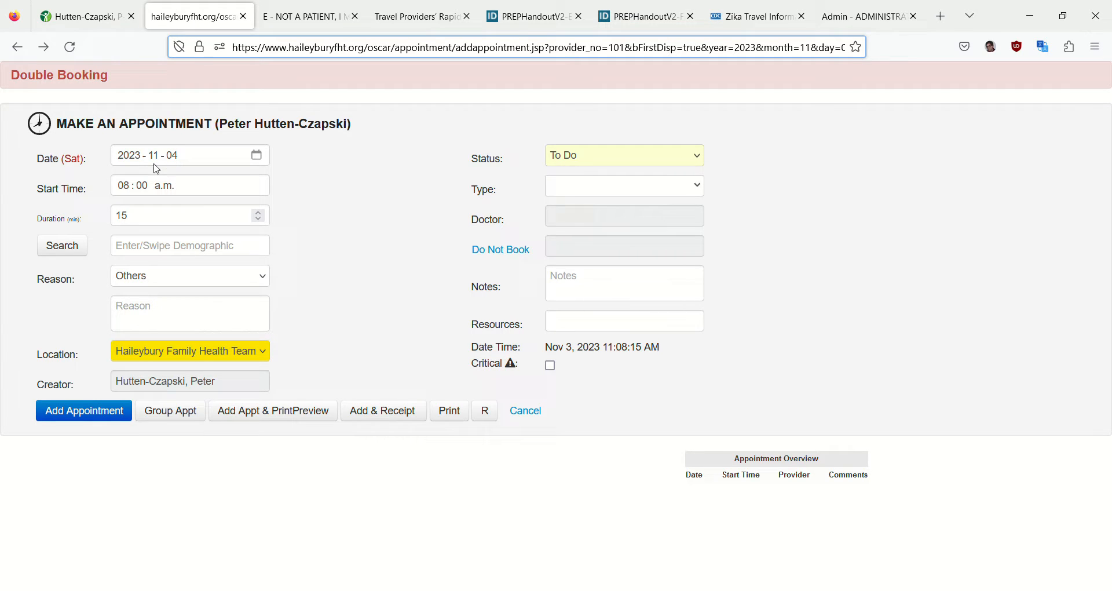
{"action": "left_click", "coordinate": [147, 254]}
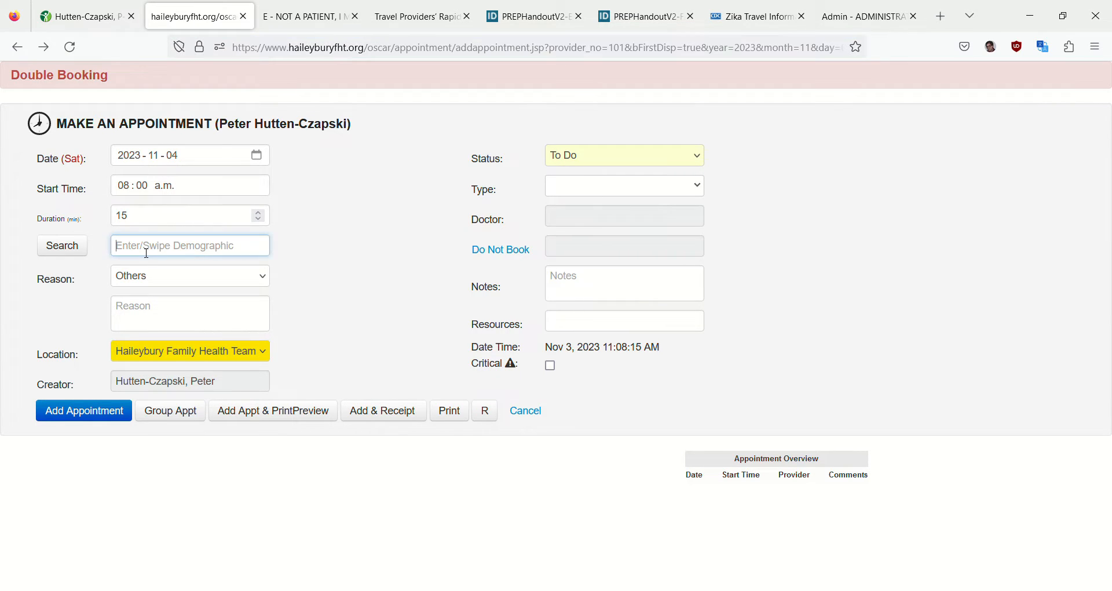
{"action": "type", "text": "not,i"}
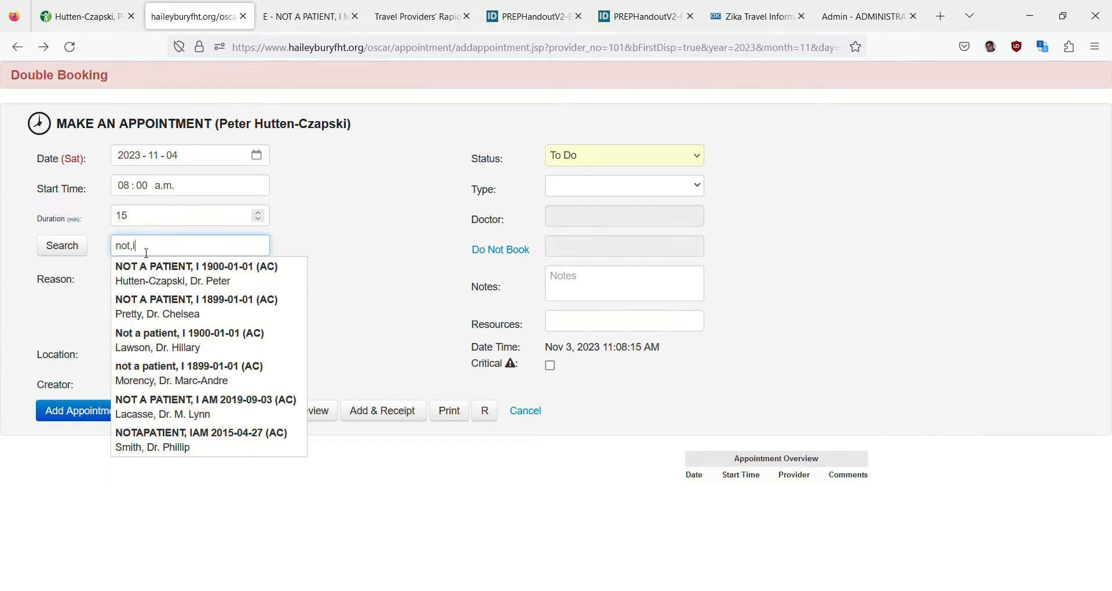
{"action": "left_click", "coordinate": [176, 278]}
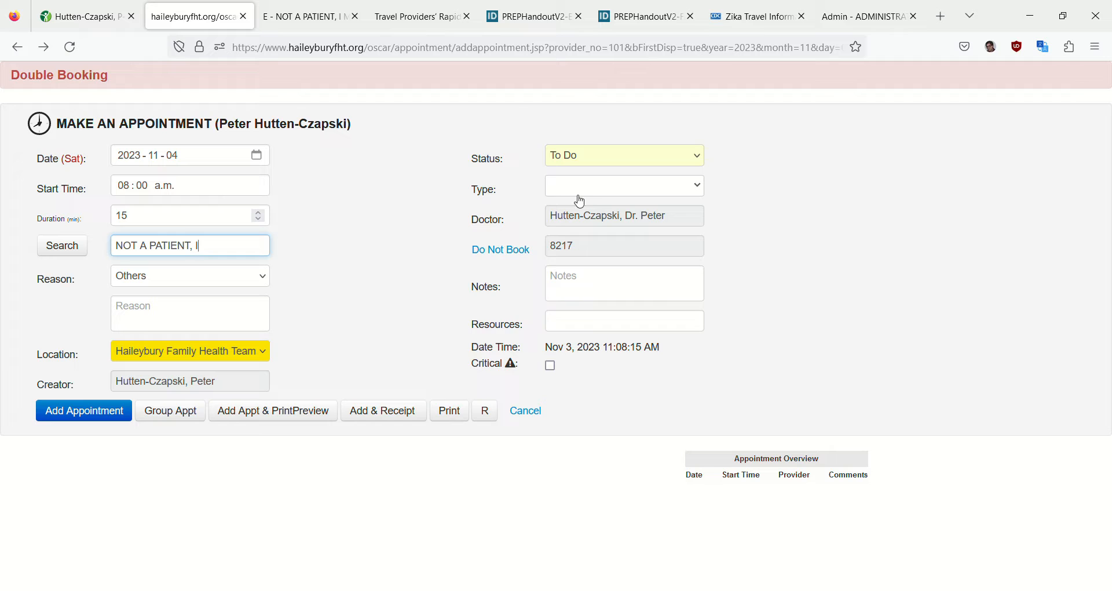
Set the appointment type to In Person and replace the reason text with "Travel Advice"
{"action": "left_click", "coordinate": [602, 184]}
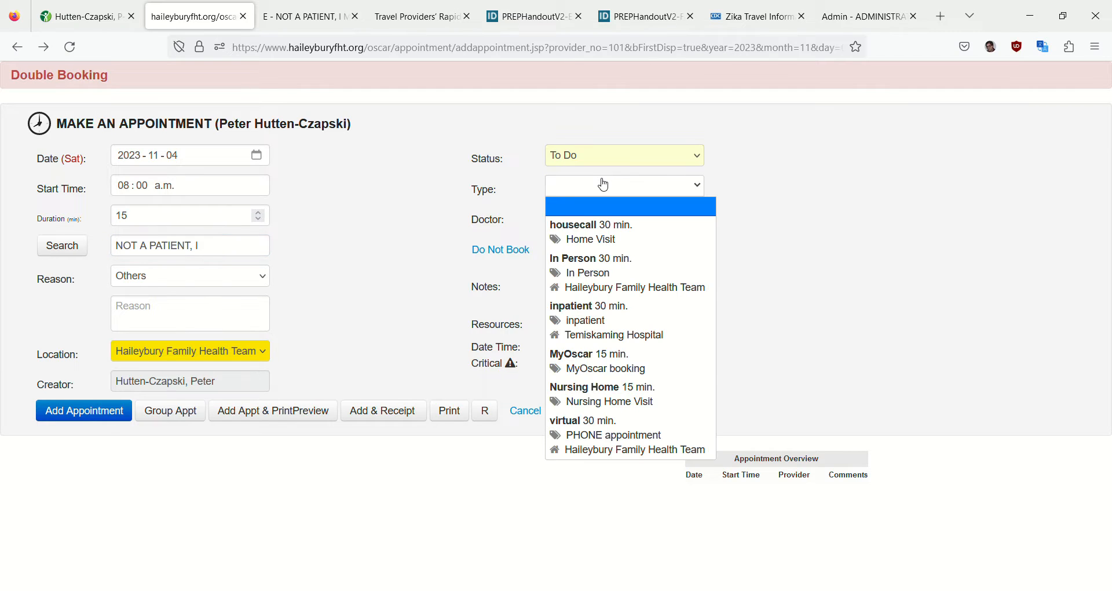
{"action": "left_click", "coordinate": [599, 261]}
{"action": "left_click_drag", "start_coordinate": [161, 307], "coordinate": [81, 284]}
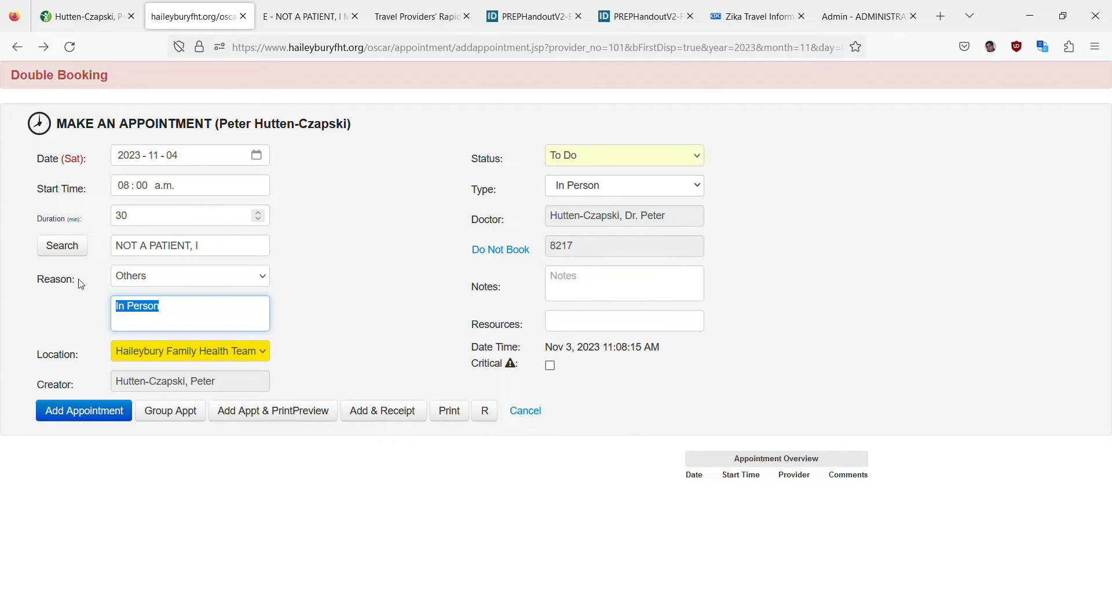
{"action": "type", "text": "Travel Avi"}
{"action": "key", "text": "BackSpace"}
{"action": "key", "text": "BackSpace"}
{"action": "type", "text": "dbi"}
{"action": "key", "text": "BackSpace"}
{"action": "key", "text": "BackSpace"}
{"action": "type", "text": "vice"}
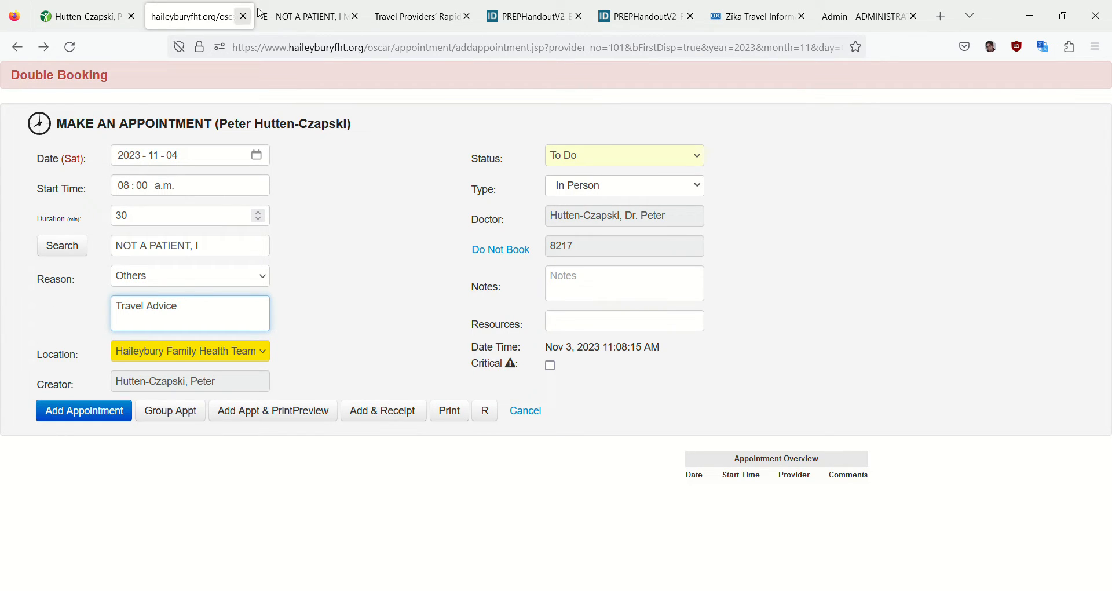
In the dummy patient's encounter chart, insert the Travel template into the note and remove the extra blank line above it
{"action": "left_click", "coordinate": [100, 24]}
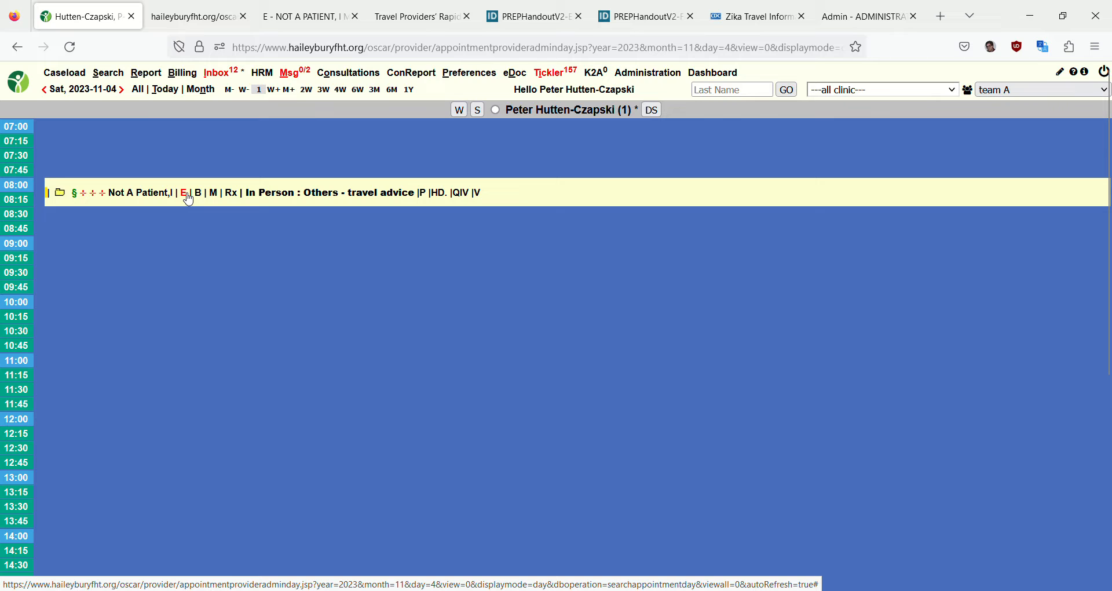
{"action": "left_click", "coordinate": [316, 23]}
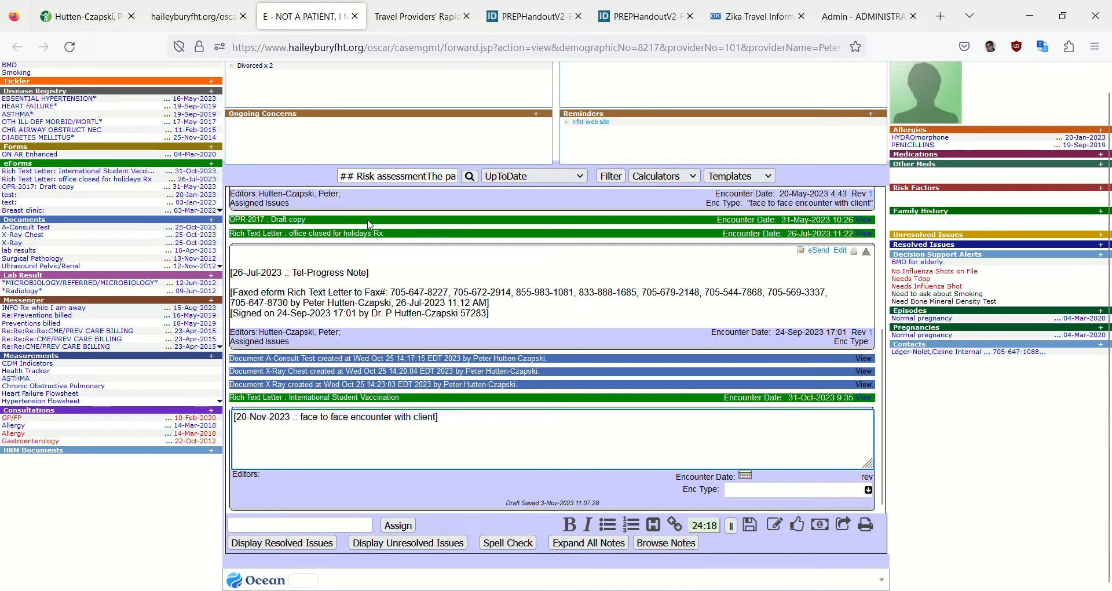
{"action": "left_click", "coordinate": [386, 178]}
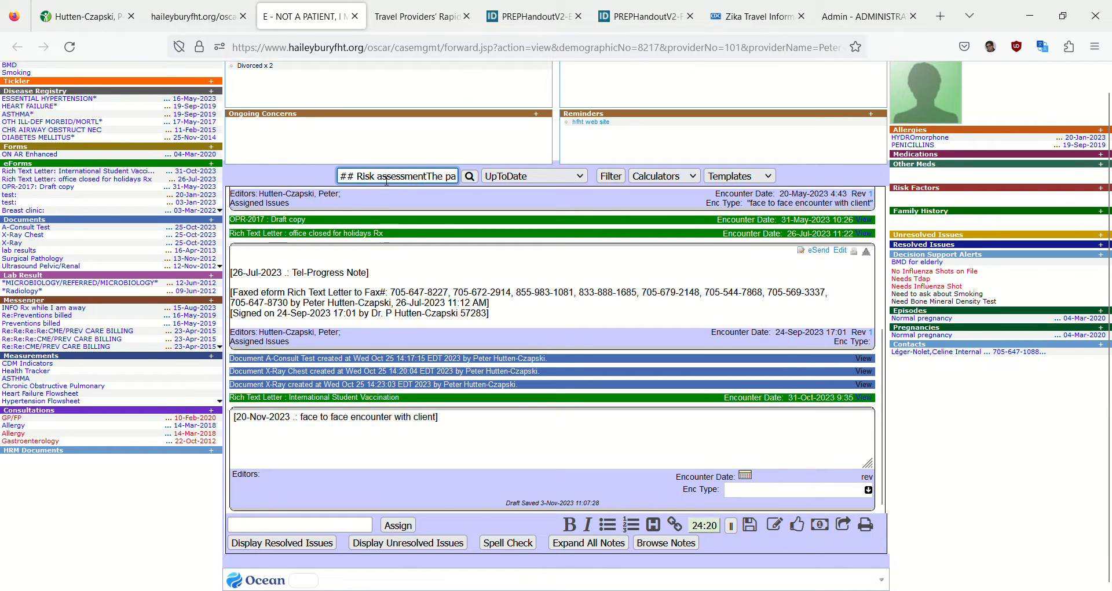
{"action": "key", "text": "ctrl+a"}
{"action": "key", "text": "BackSpace"}
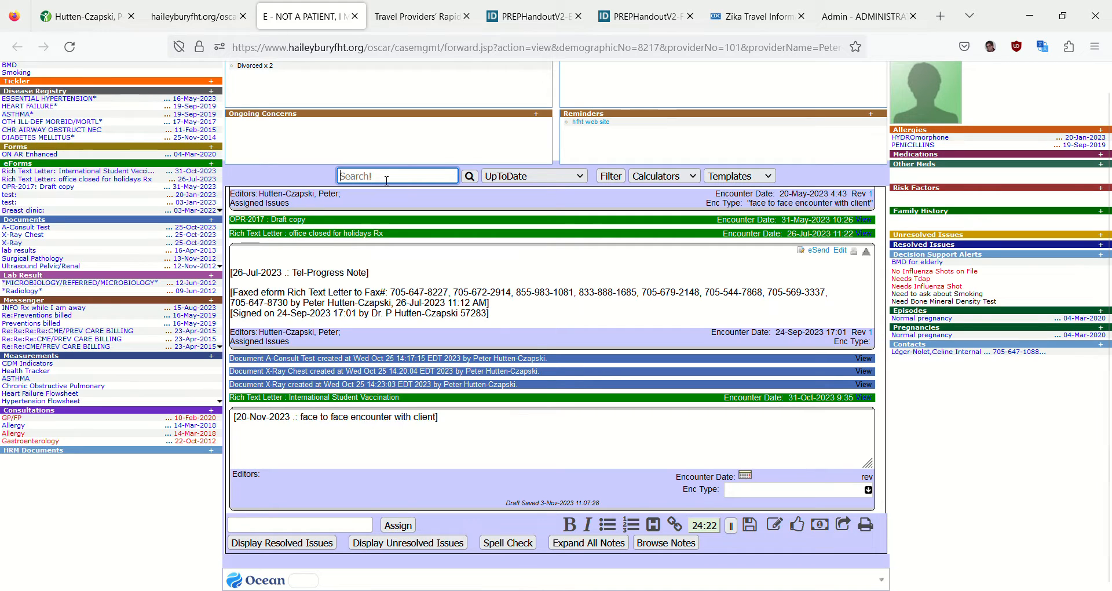
{"action": "type", "text": "te"}
{"action": "key", "text": "BackSpace"}
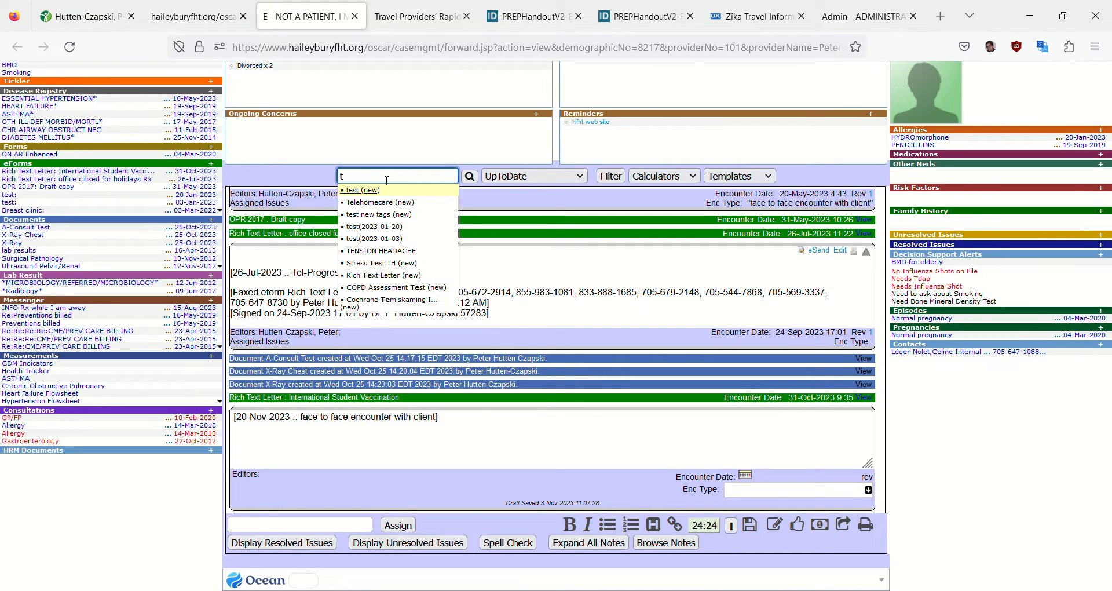
{"action": "type", "text": "r"}
{"action": "key", "text": "BackSpace"}
{"action": "key", "text": "BackSpace"}
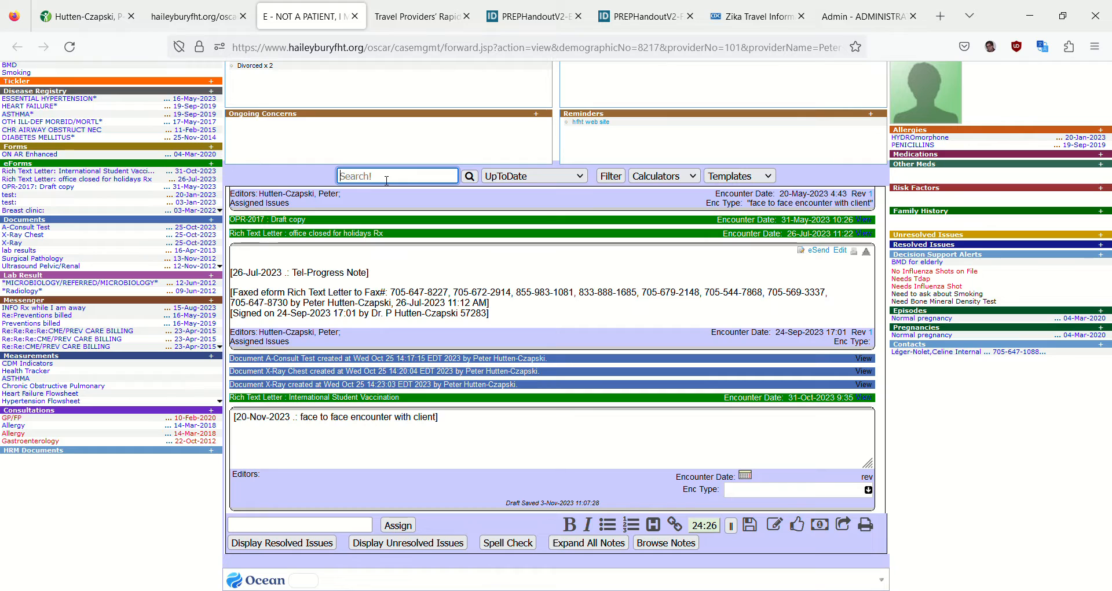
{"action": "type", "text": "trav"}
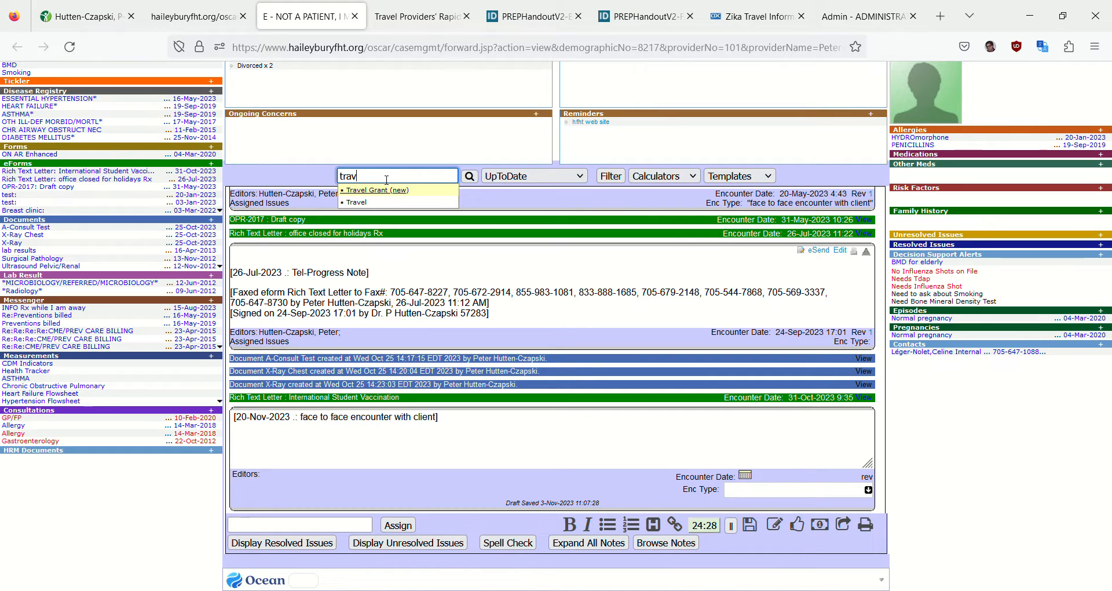
{"action": "left_click", "coordinate": [359, 201]}
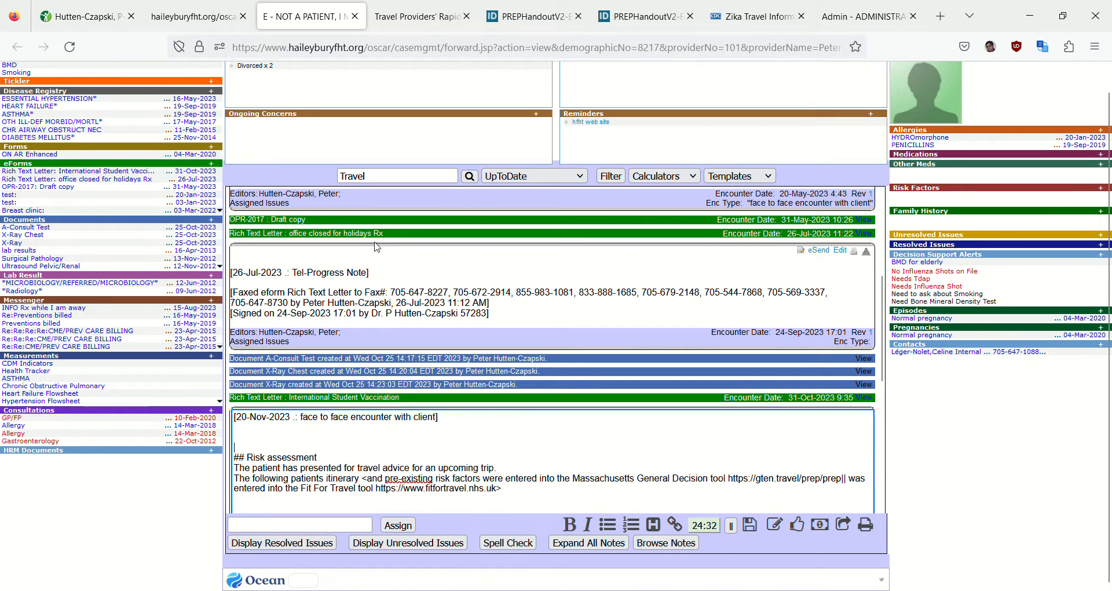
{"action": "key", "text": "BackSpace"}
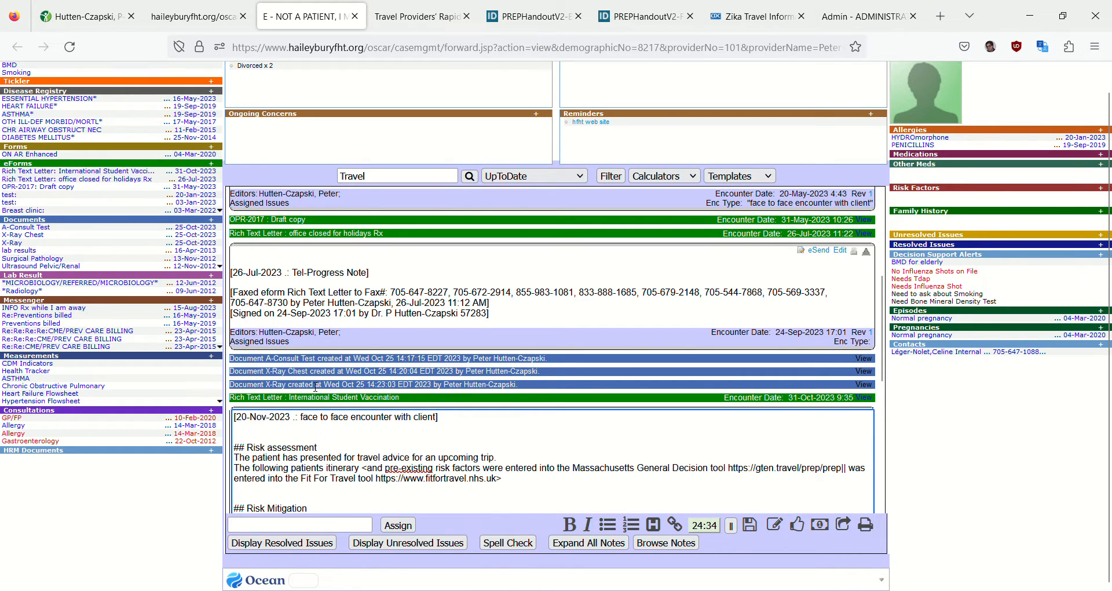
In the note's risk assessment, choose the Massachusetts General Decision tool wording over the Fit For Travel alternative
{"action": "scroll", "coordinate": [315, 387], "scroll_direction": "down", "scroll_amount": 3}
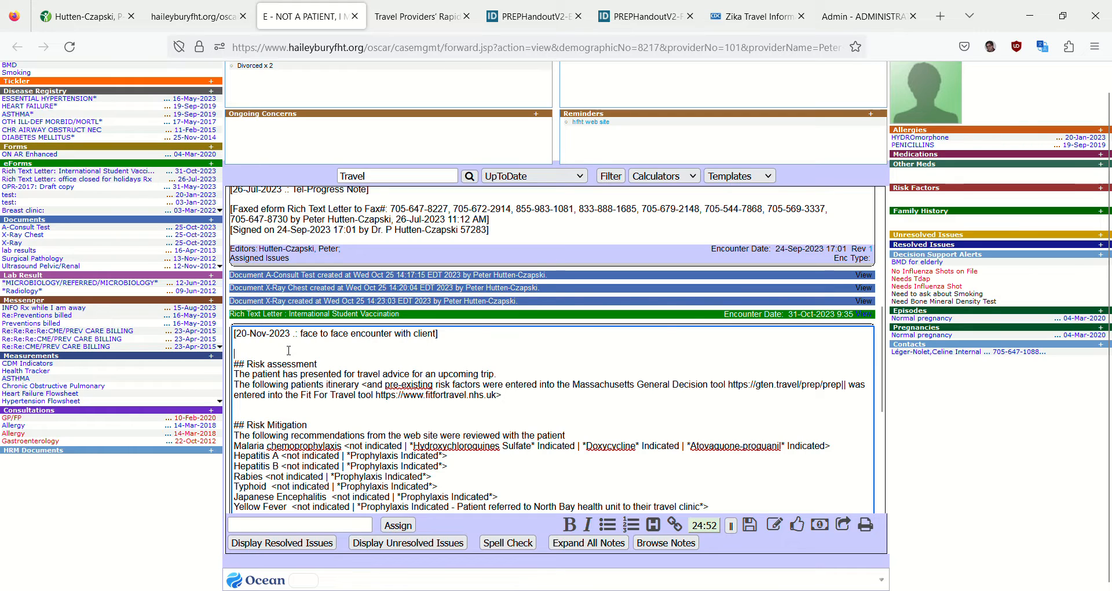
{"action": "key", "text": "F2"}
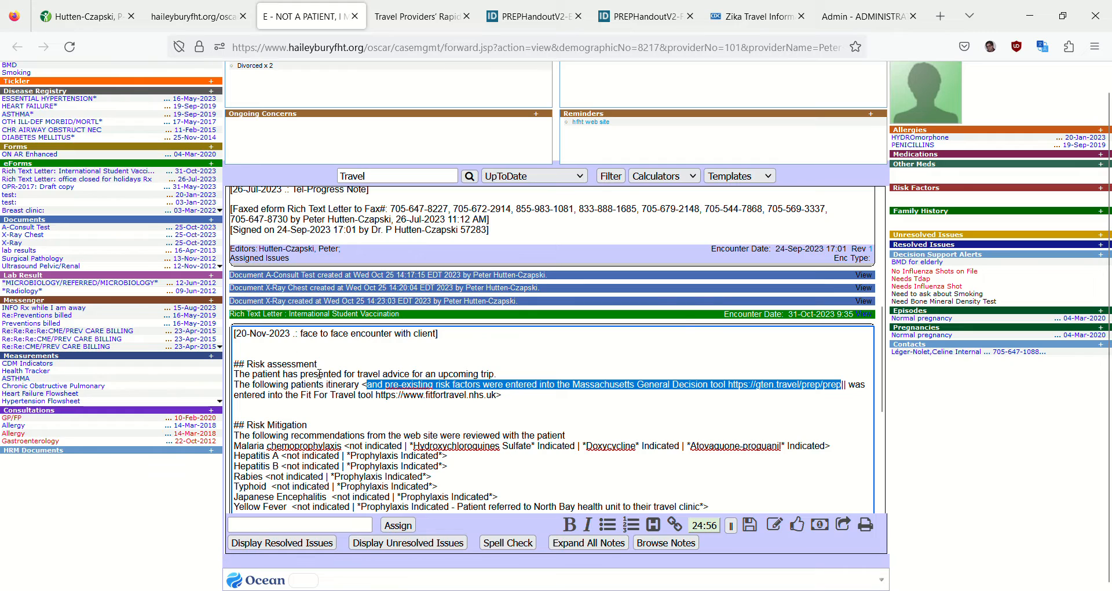
{"action": "key", "text": "Return"}
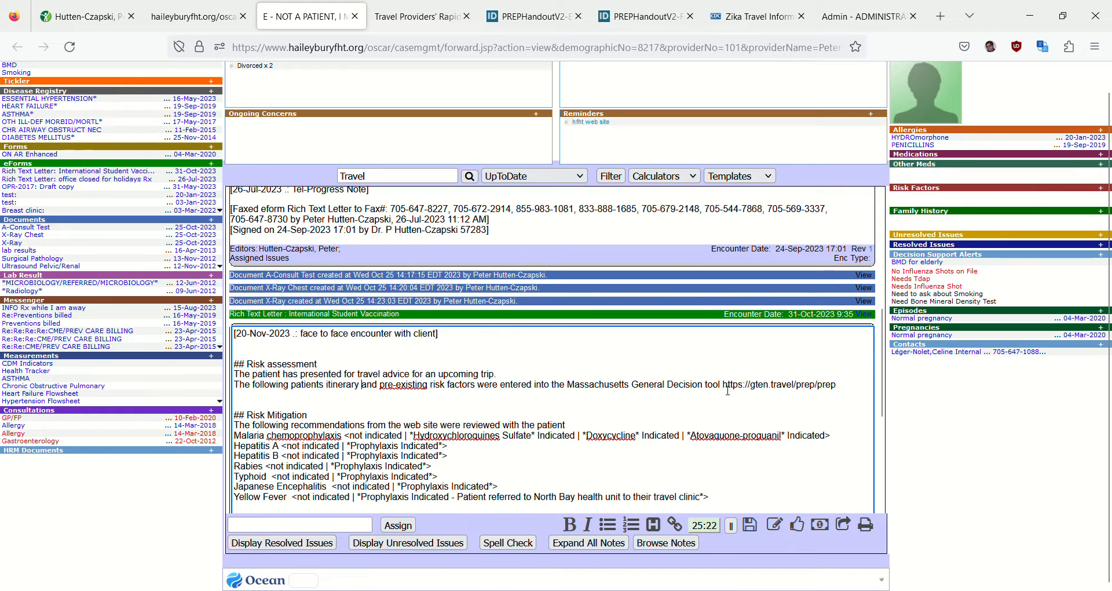
{"action": "left_click_drag", "start_coordinate": [727, 387], "coordinate": [841, 387]}
{"action": "key", "text": "ctrl+c"}
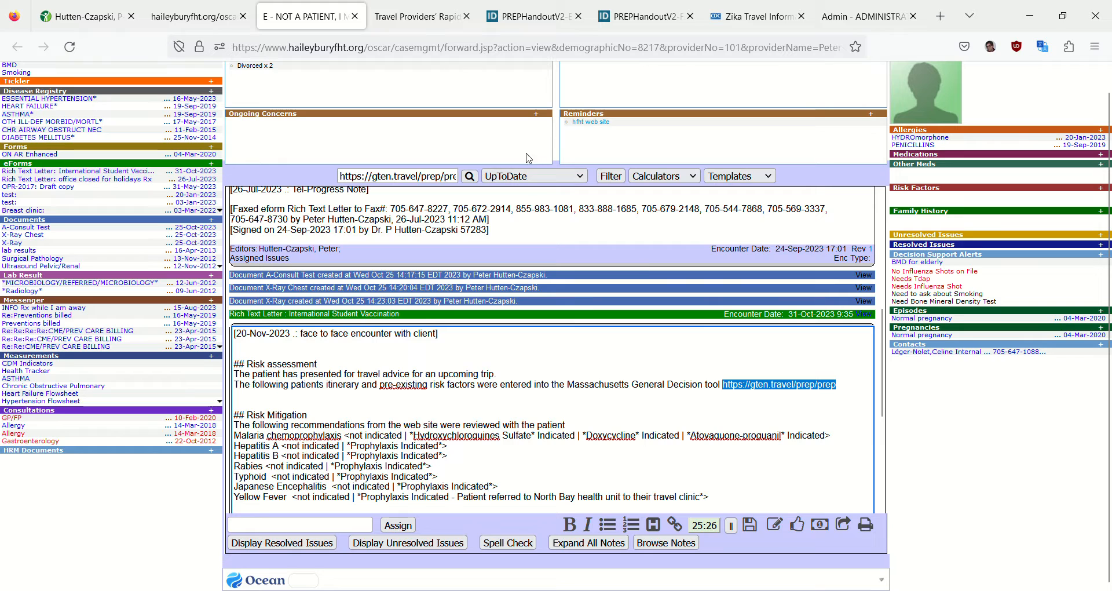
{"action": "left_click", "coordinate": [445, 29]}
{"action": "scroll", "coordinate": [433, 70], "scroll_direction": "up", "scroll_amount": 6}
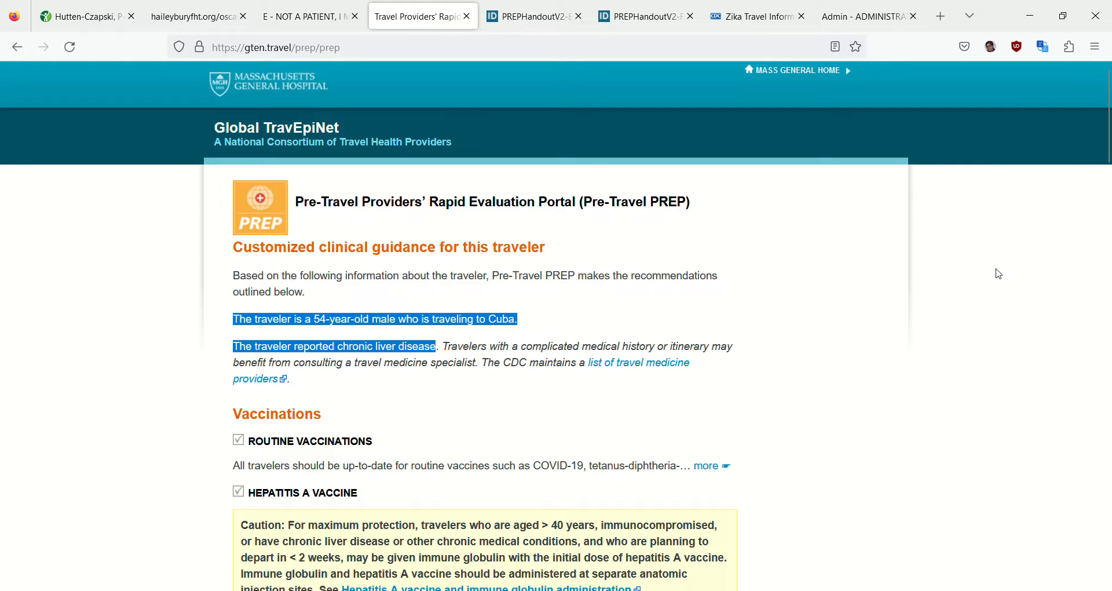
{"action": "left_click_drag", "start_coordinate": [343, 48], "coordinate": [215, 48]}
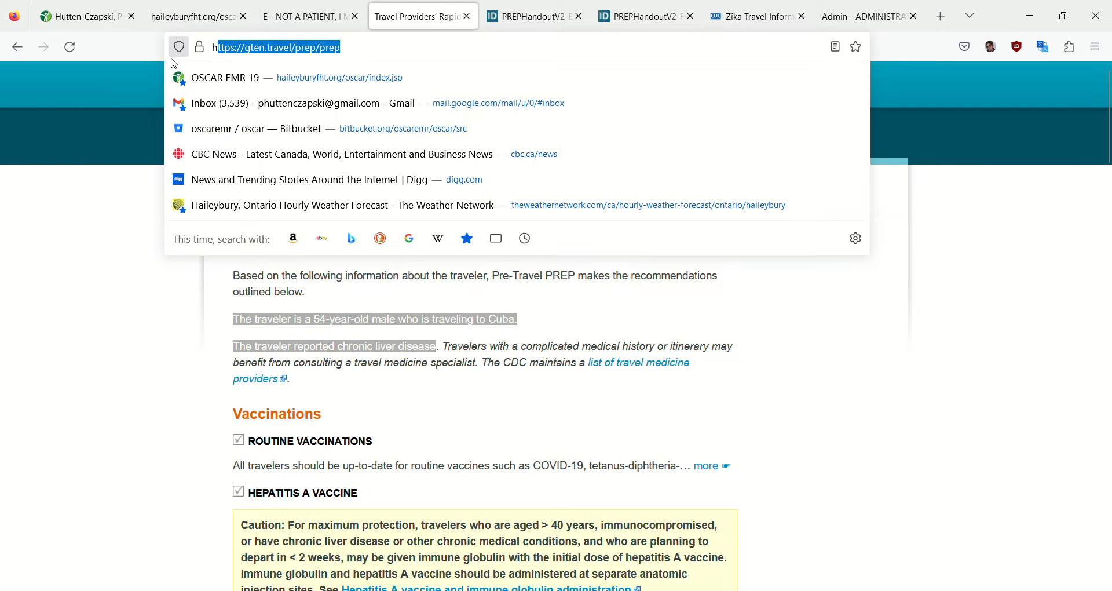
{"action": "left_click", "coordinate": [74, 46]}
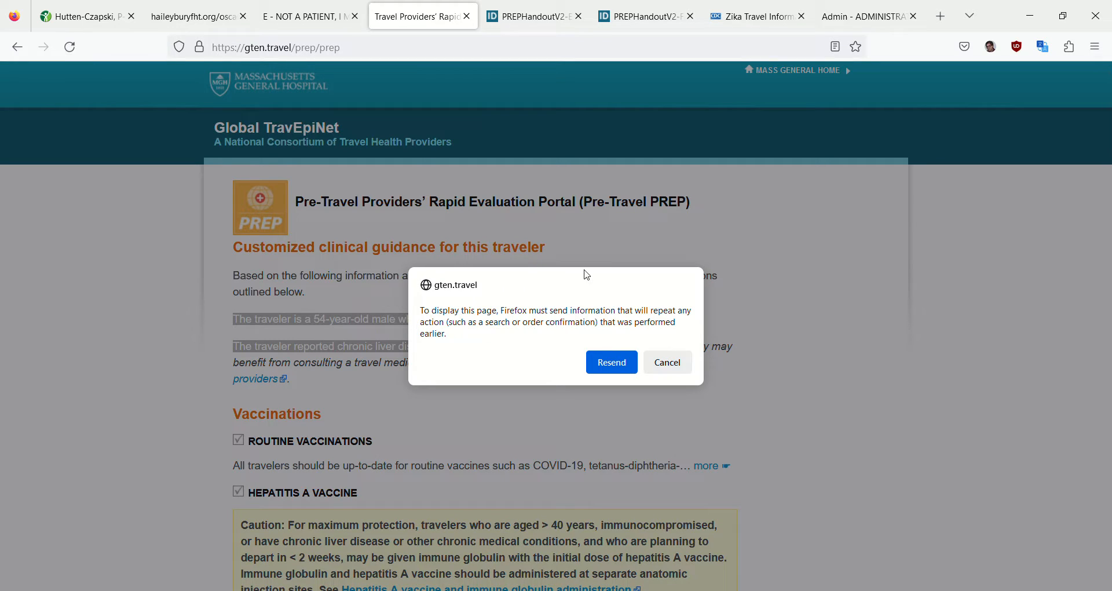
{"action": "left_click", "coordinate": [612, 360]}
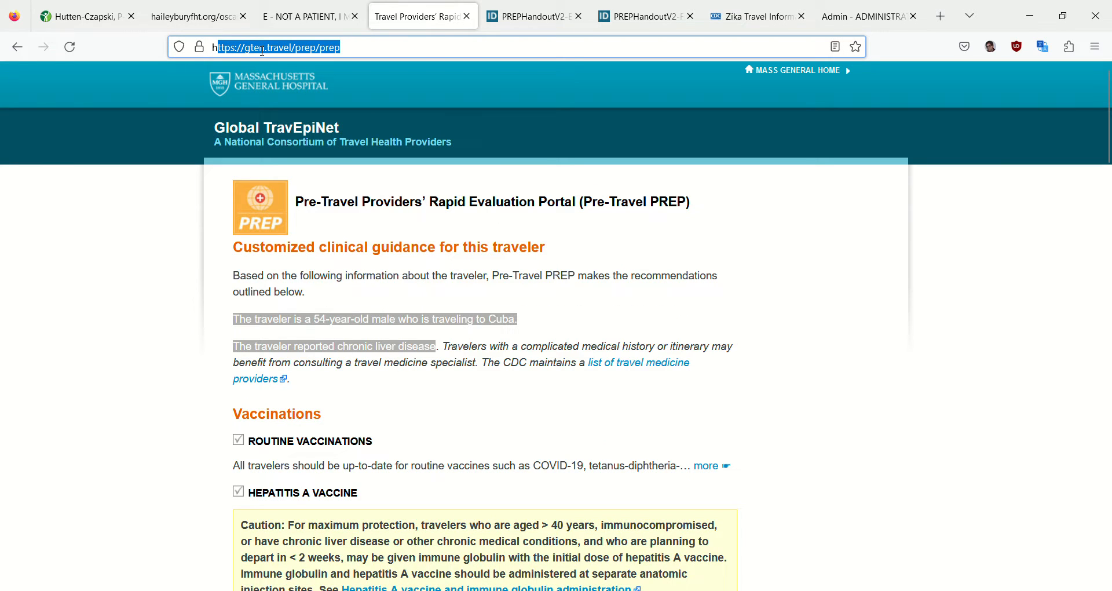
{"action": "key", "text": "ctrl+v"}
{"action": "key", "text": "Return"}
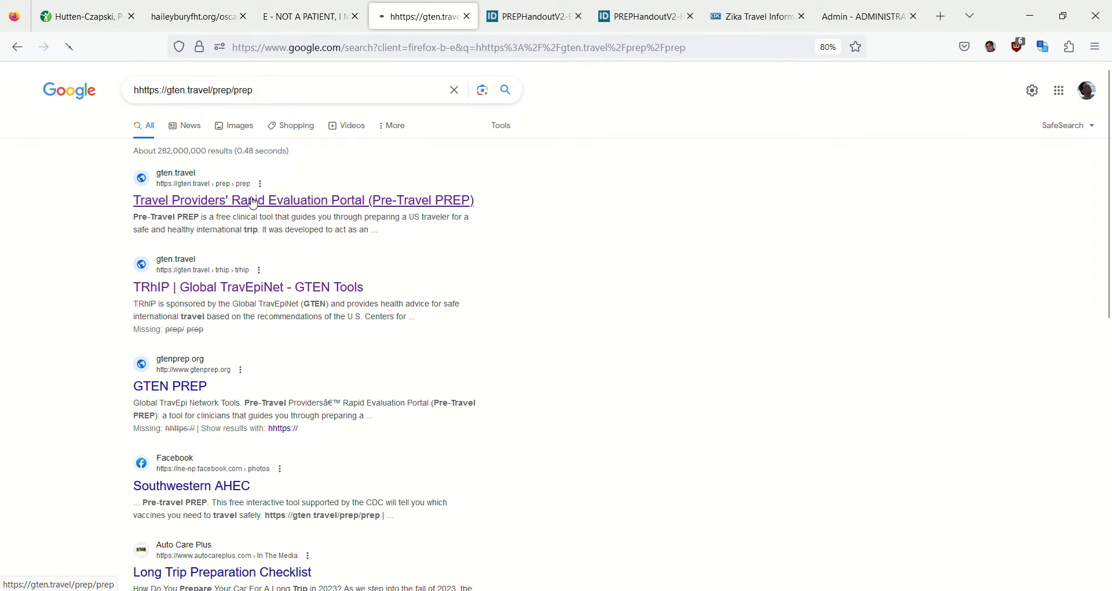
{"action": "left_click", "coordinate": [253, 204]}
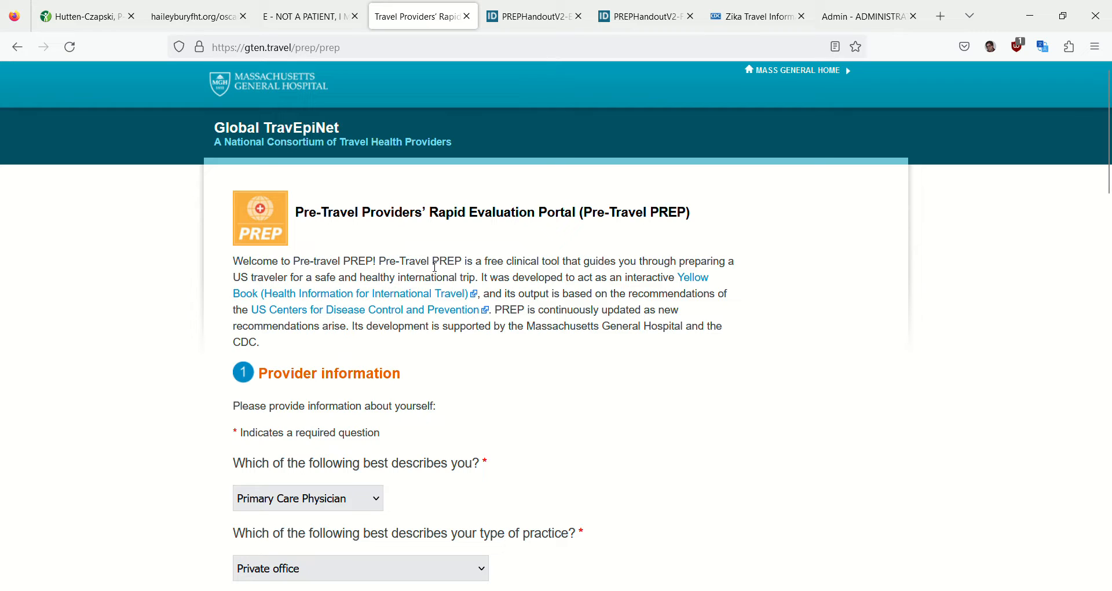
Review the stored provider information, and set the traveler's age to 54 years and sex to Male
{"action": "scroll", "coordinate": [436, 267], "scroll_direction": "down", "scroll_amount": 3}
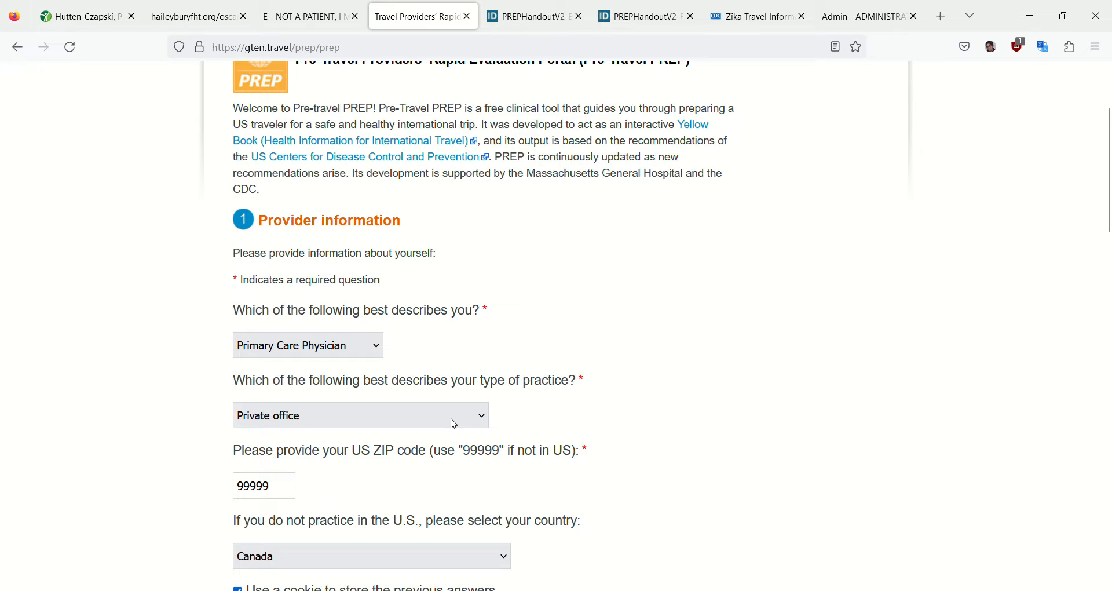
{"action": "key", "text": "Tab"}
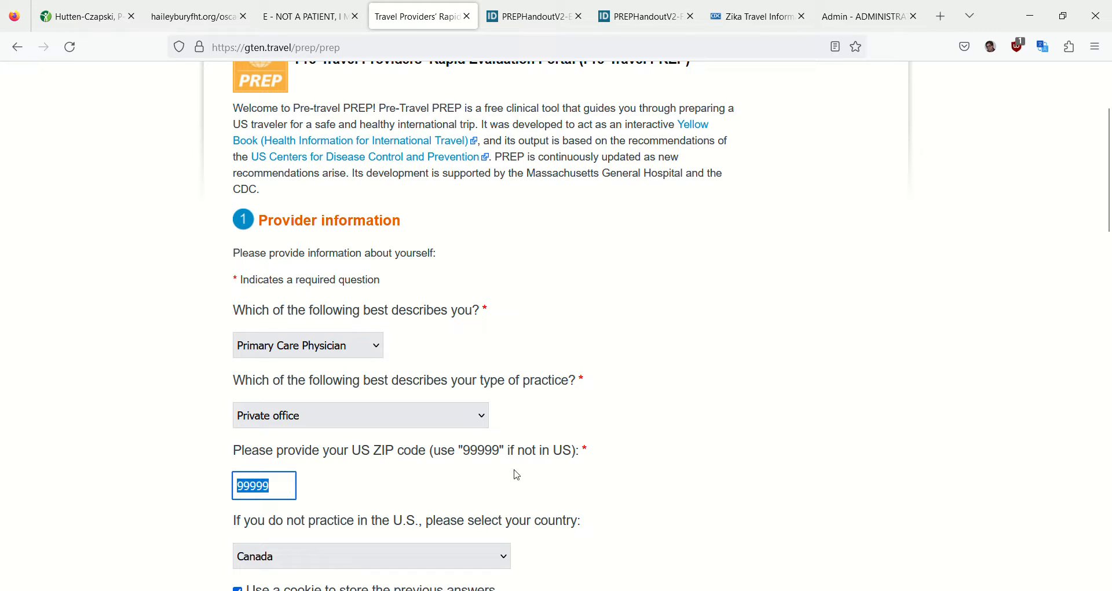
{"action": "scroll", "coordinate": [342, 458], "scroll_direction": "down", "scroll_amount": 3}
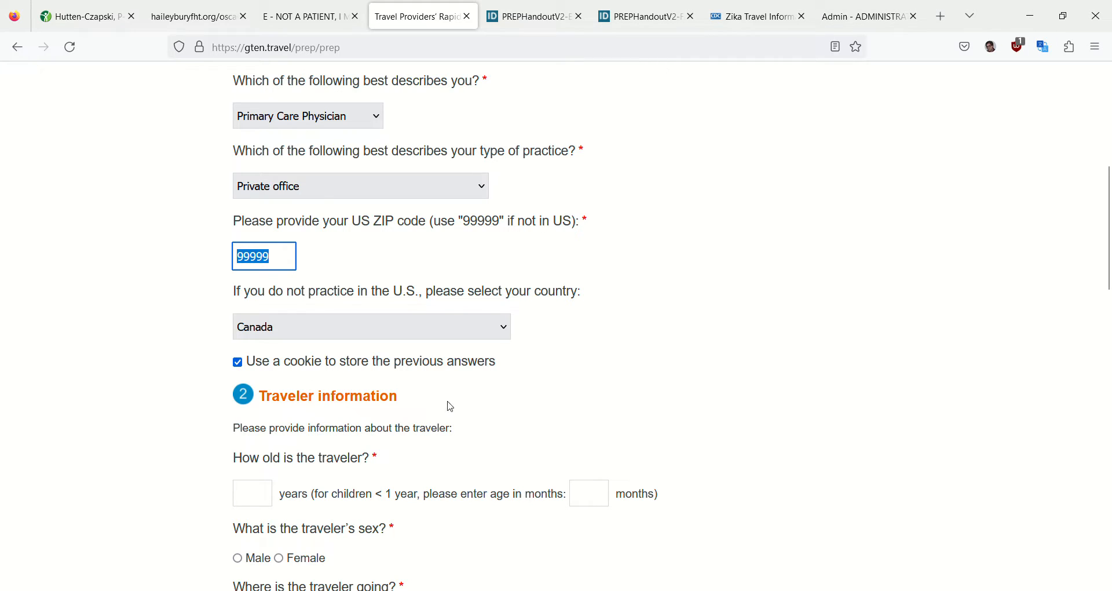
{"action": "scroll", "coordinate": [599, 326], "scroll_direction": "down", "scroll_amount": 3}
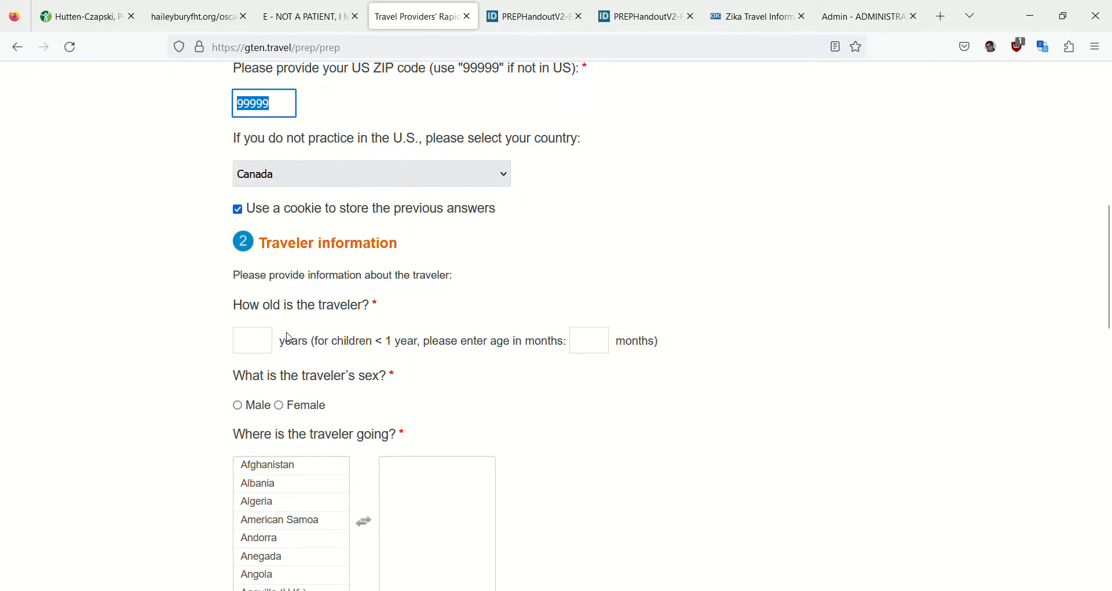
{"action": "left_click", "coordinate": [264, 344]}
{"action": "type", "text": "54"}
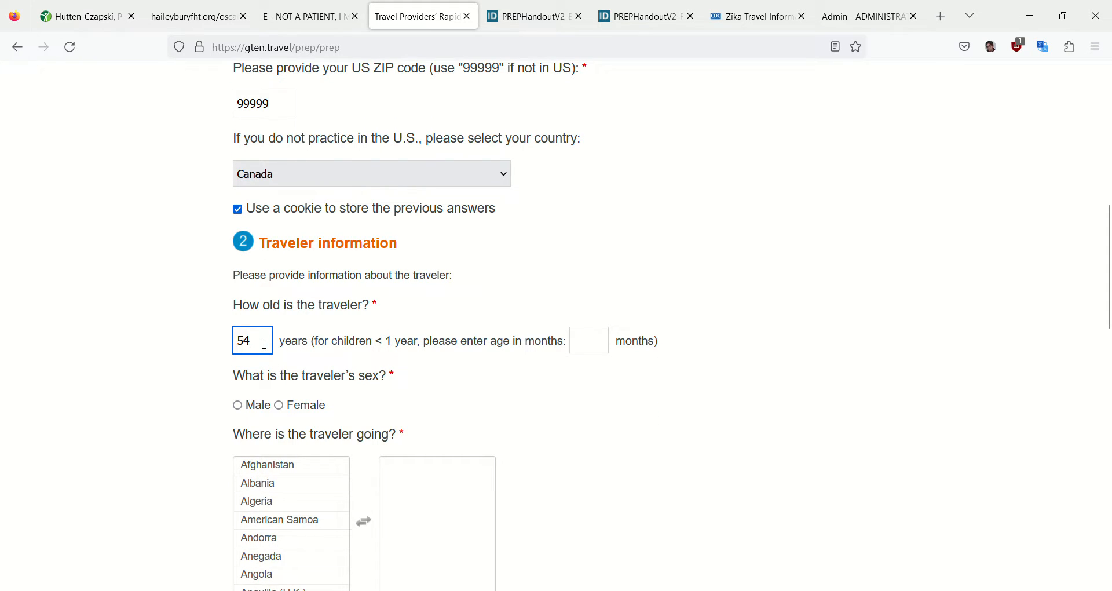
{"action": "left_click", "coordinate": [237, 404]}
Add Dominican Republic as the traveler's destination in the questionnaire
{"action": "scroll", "coordinate": [371, 396], "scroll_direction": "down", "scroll_amount": 3}
{"action": "scroll", "coordinate": [324, 391], "scroll_direction": "down", "scroll_amount": 5}
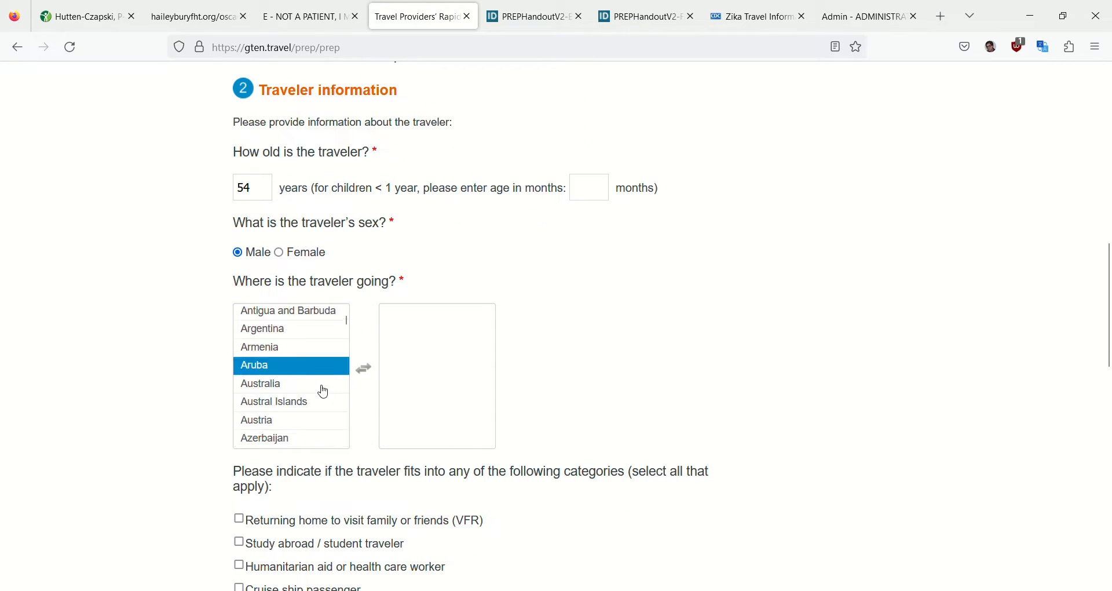
{"action": "scroll", "coordinate": [323, 393], "scroll_direction": "down", "scroll_amount": 6}
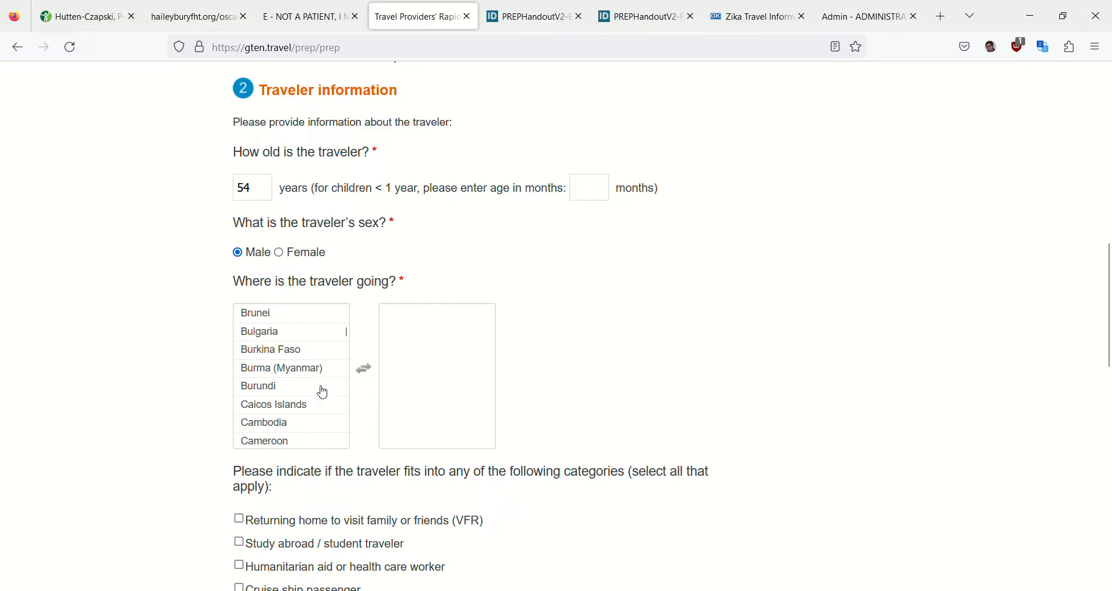
{"action": "scroll", "coordinate": [323, 393], "scroll_direction": "down", "scroll_amount": 6}
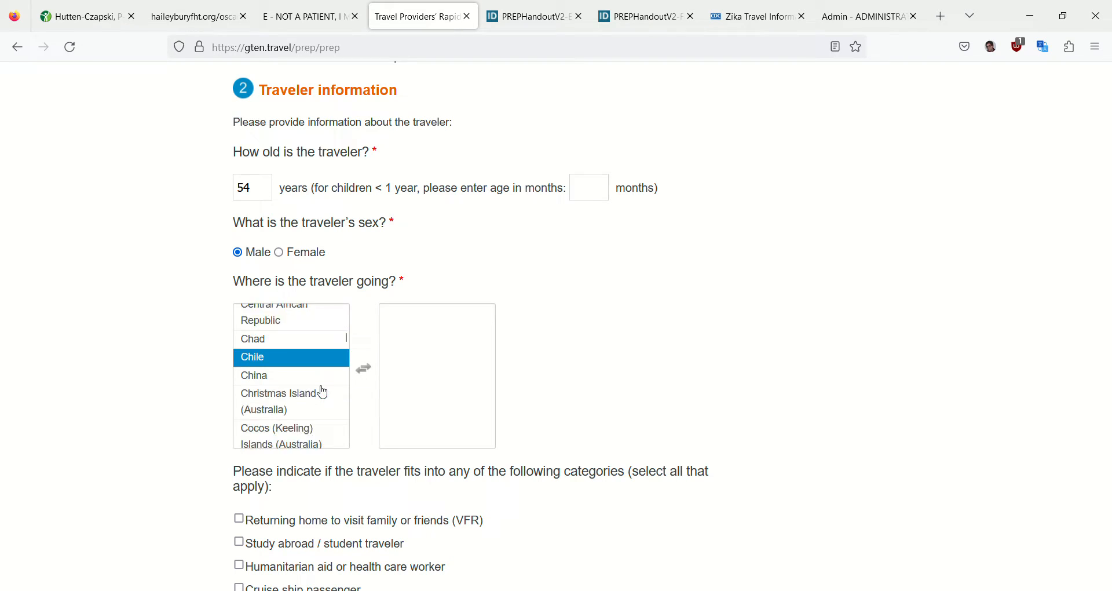
{"action": "scroll", "coordinate": [323, 394], "scroll_direction": "down", "scroll_amount": 5}
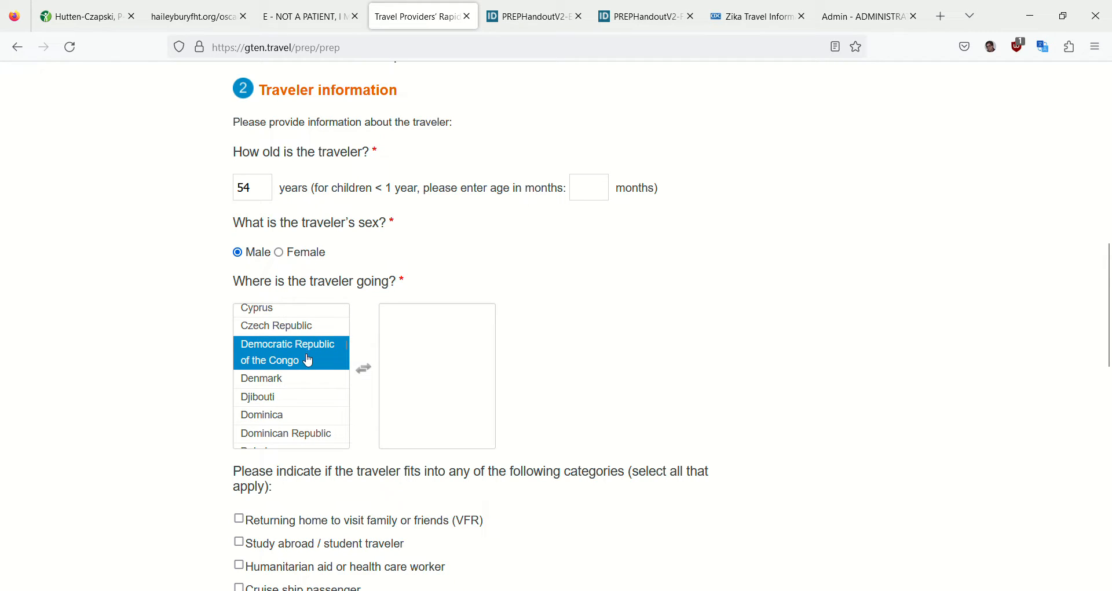
{"action": "left_click", "coordinate": [318, 441]}
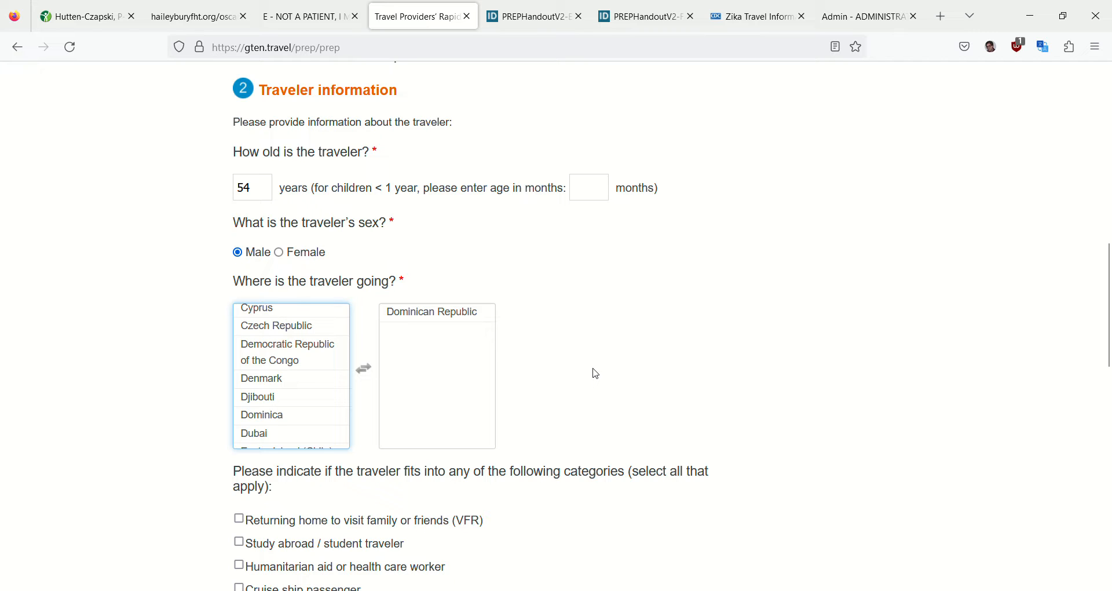
Mark chronic liver disease as the traveler's medical condition, leave the traveler categories blank, and generate the recommendations
{"action": "scroll", "coordinate": [597, 374], "scroll_direction": "down", "scroll_amount": 4}
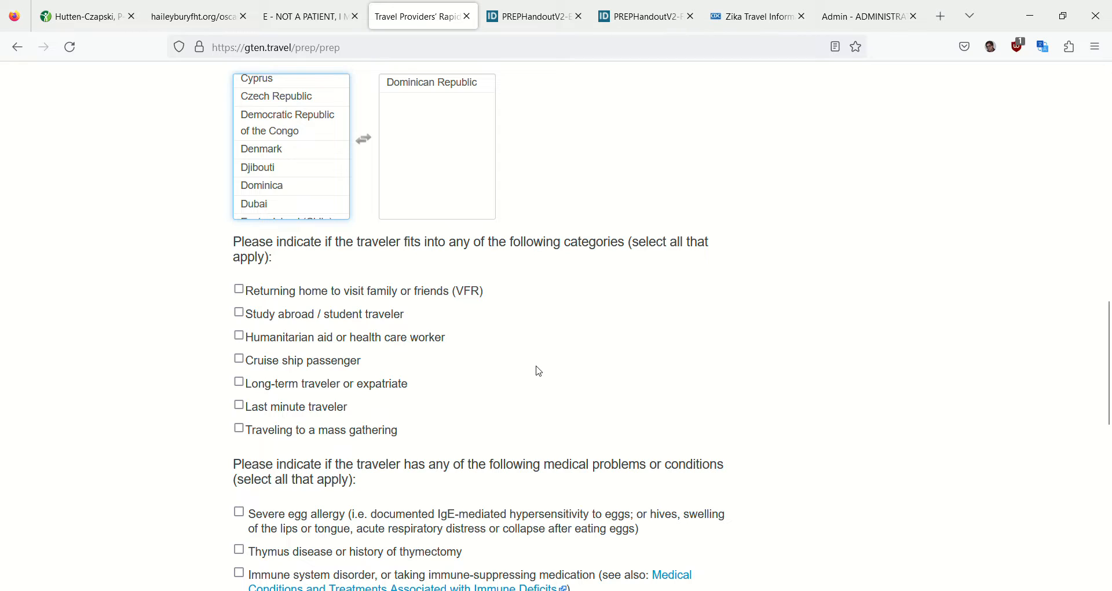
{"action": "scroll", "coordinate": [536, 371], "scroll_direction": "down", "scroll_amount": 3}
{"action": "scroll", "coordinate": [539, 371], "scroll_direction": "down", "scroll_amount": 2}
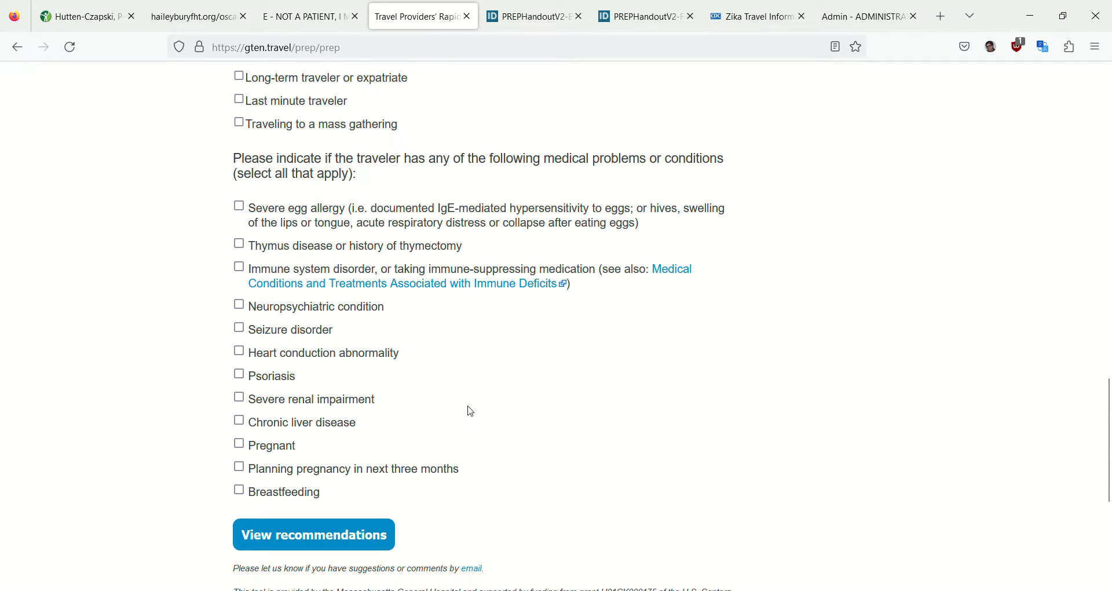
{"action": "left_click", "coordinate": [240, 421]}
{"action": "scroll", "coordinate": [749, 340], "scroll_direction": "down", "scroll_amount": 4}
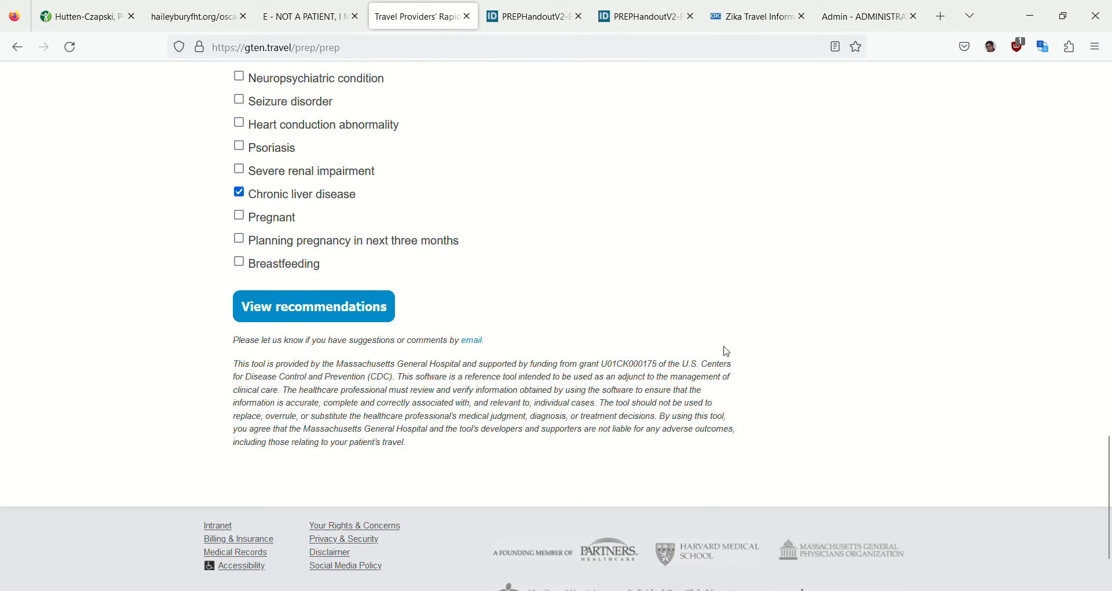
{"action": "left_click", "coordinate": [355, 313]}
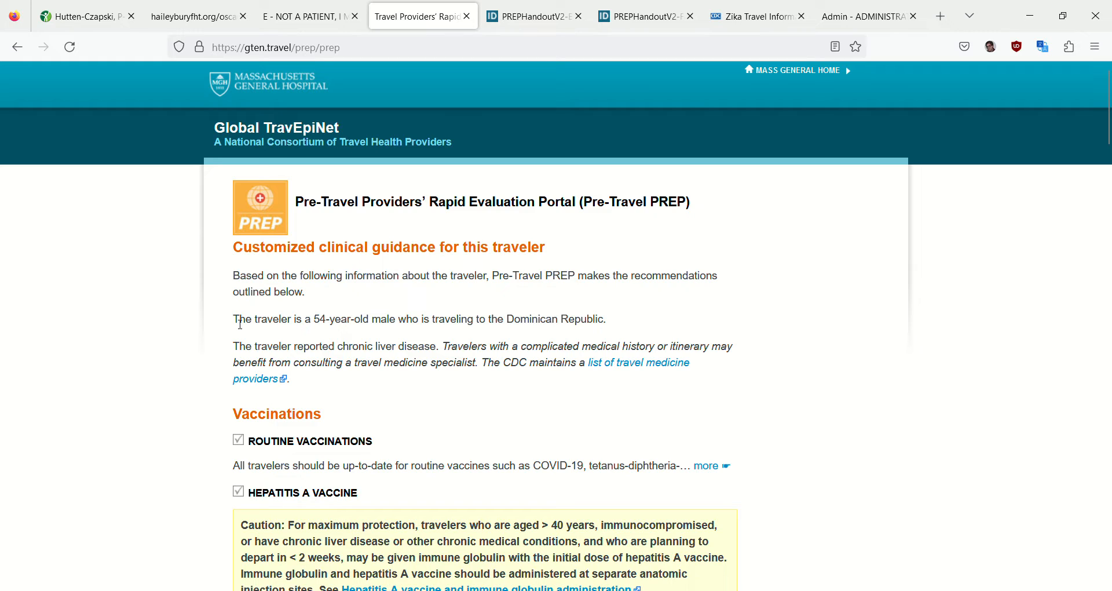
Copy the traveler summary sentences about age, sex, destination and chronic liver disease into the encounter note below the decision tool line
{"action": "left_click_drag", "start_coordinate": [241, 323], "coordinate": [450, 348]}
{"action": "key", "text": "ctrl+c"}
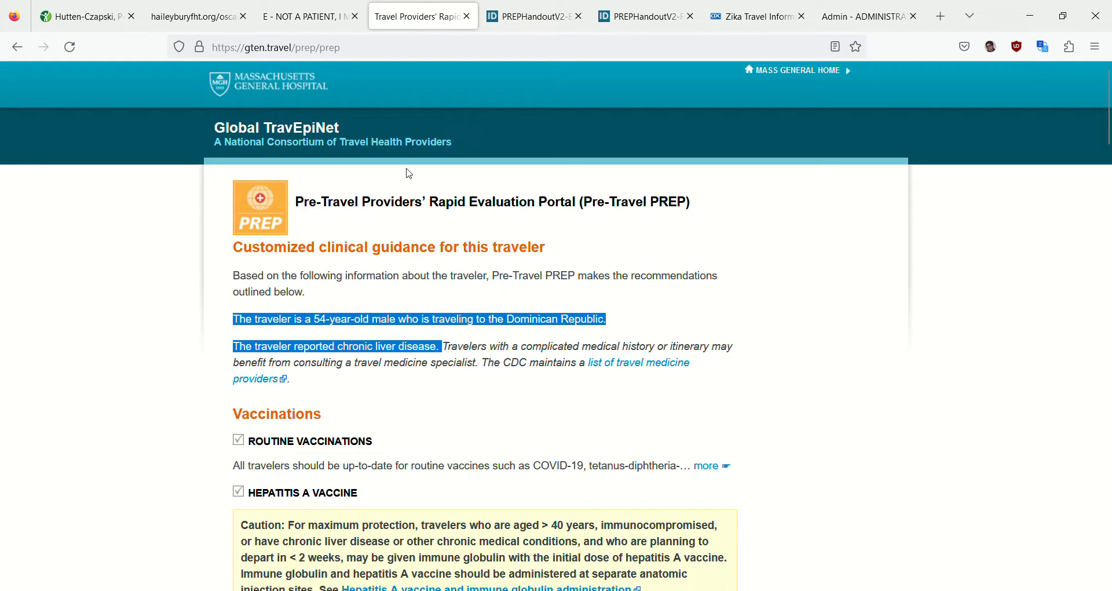
{"action": "left_click", "coordinate": [303, 27]}
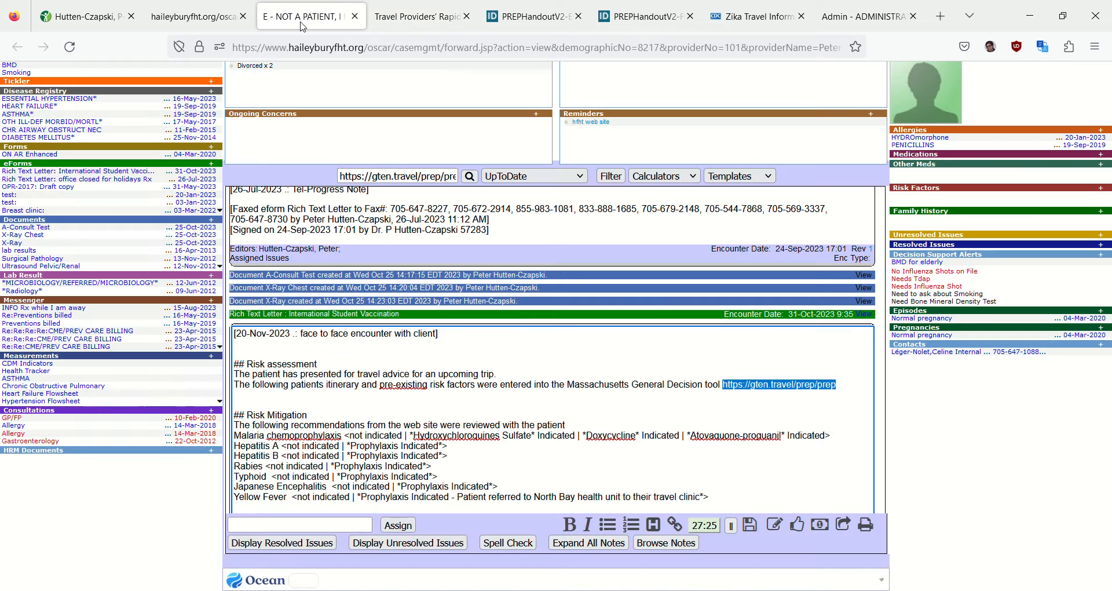
{"action": "left_click", "coordinate": [263, 400]}
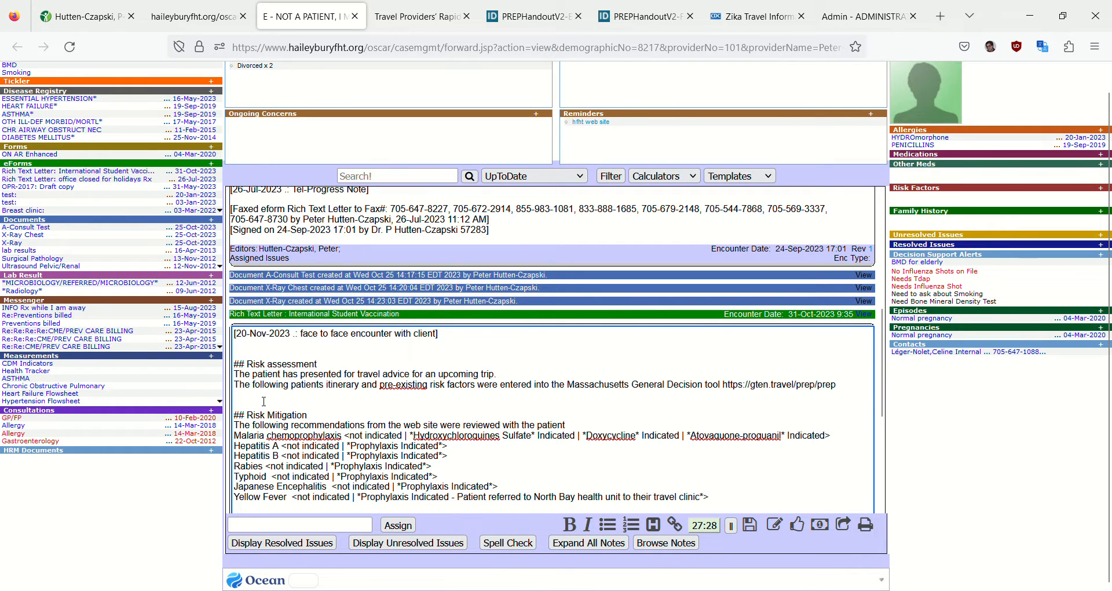
{"action": "key", "text": "ctrl+v"}
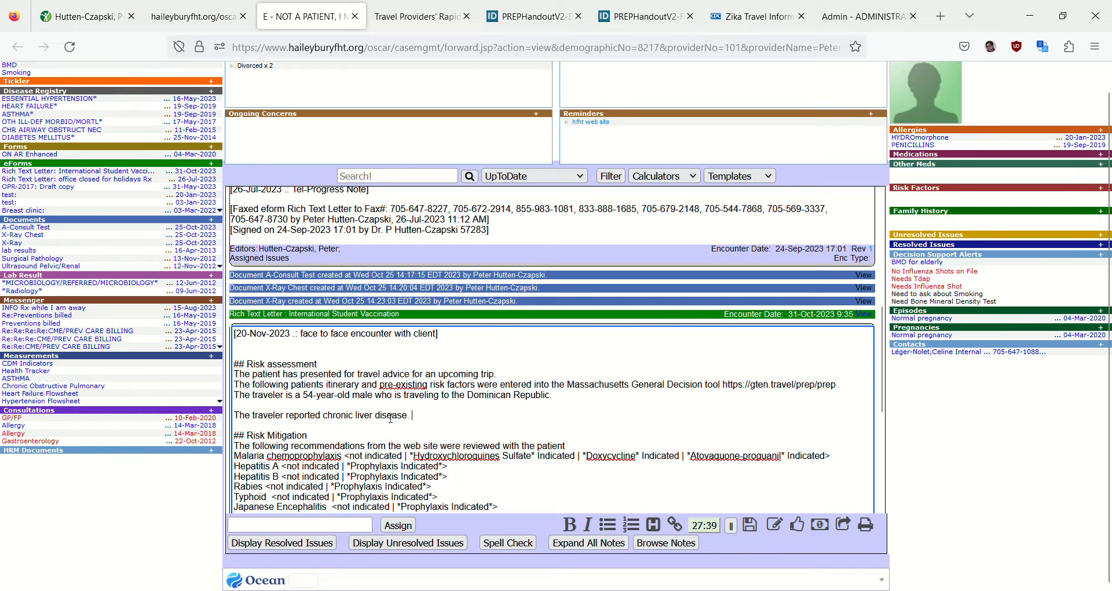
Return to the Pre-Travel PREP results and review the vaccination, insect bite, and dengue, chikungunya and Zika recommendations
{"action": "left_click", "coordinate": [414, 17]}
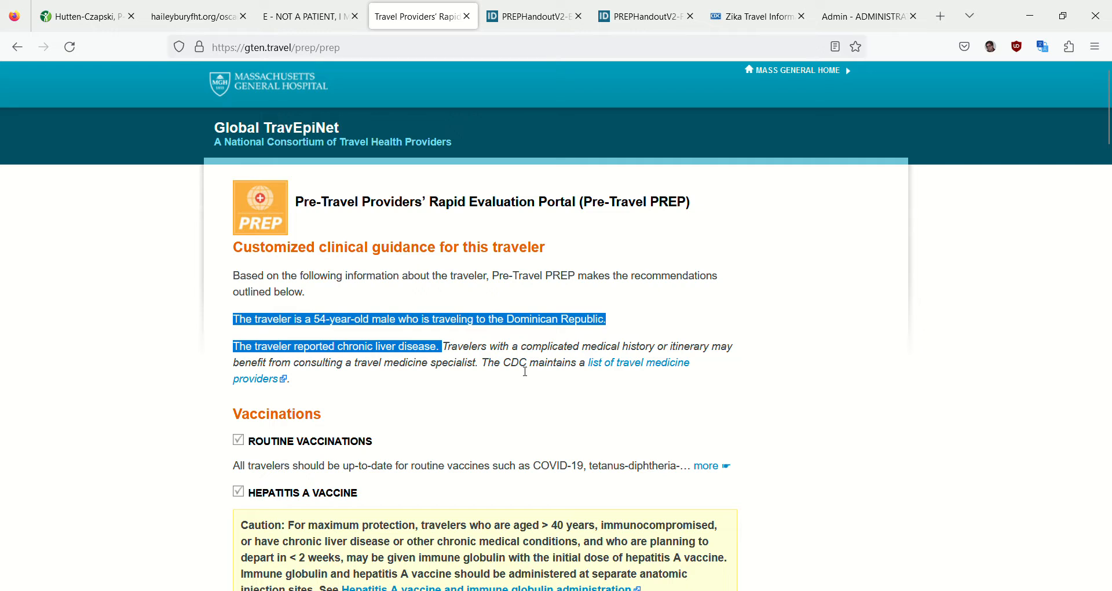
{"action": "scroll", "coordinate": [525, 372], "scroll_direction": "down", "scroll_amount": 4}
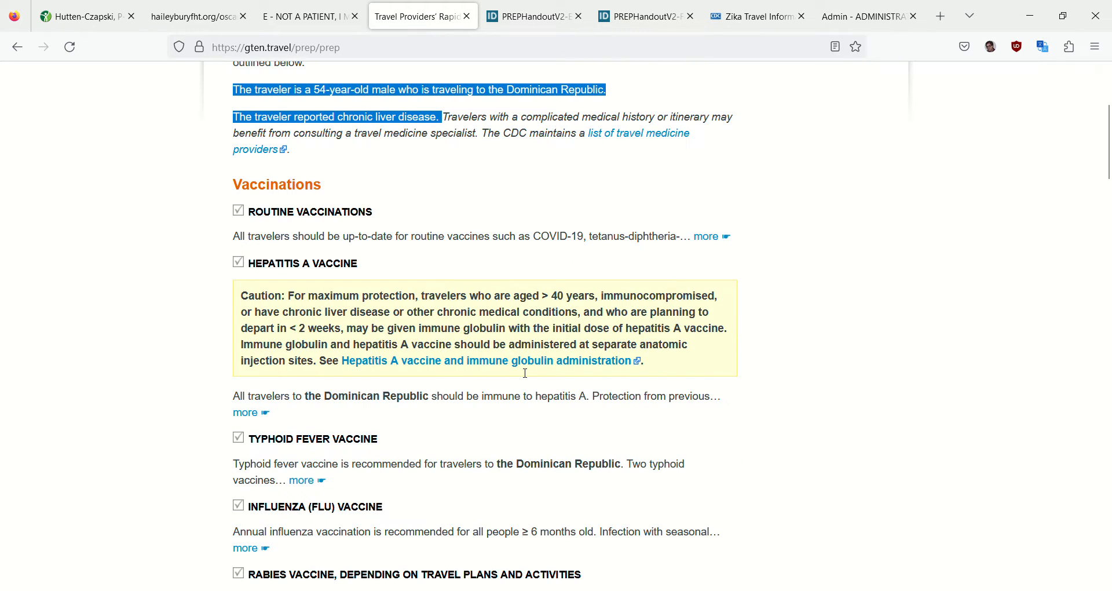
{"action": "scroll", "coordinate": [523, 374], "scroll_direction": "down", "scroll_amount": 4}
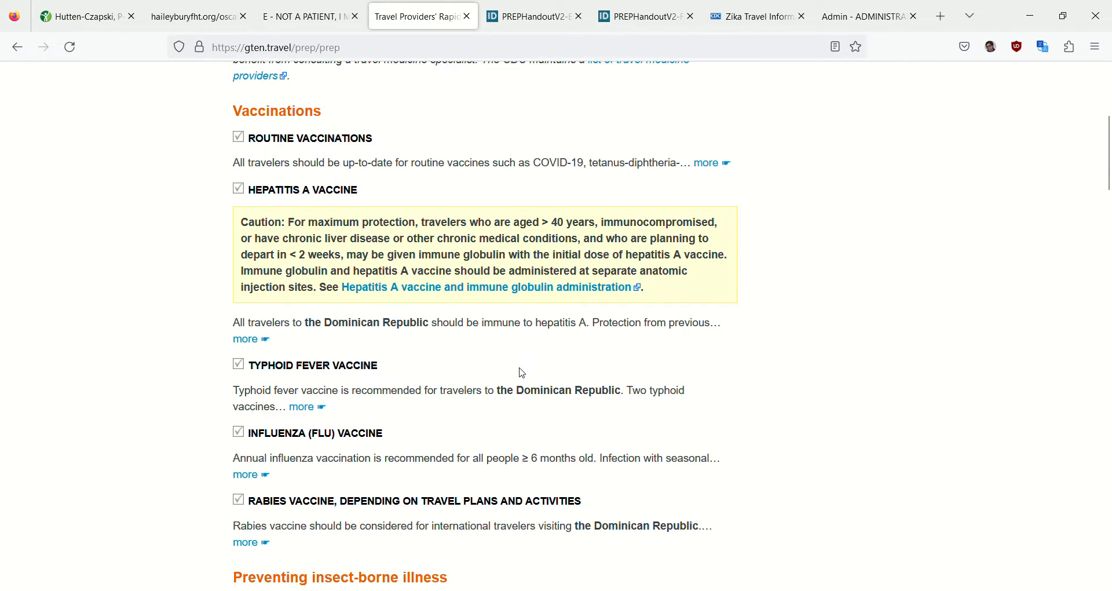
{"action": "scroll", "coordinate": [522, 377], "scroll_direction": "down", "scroll_amount": 4}
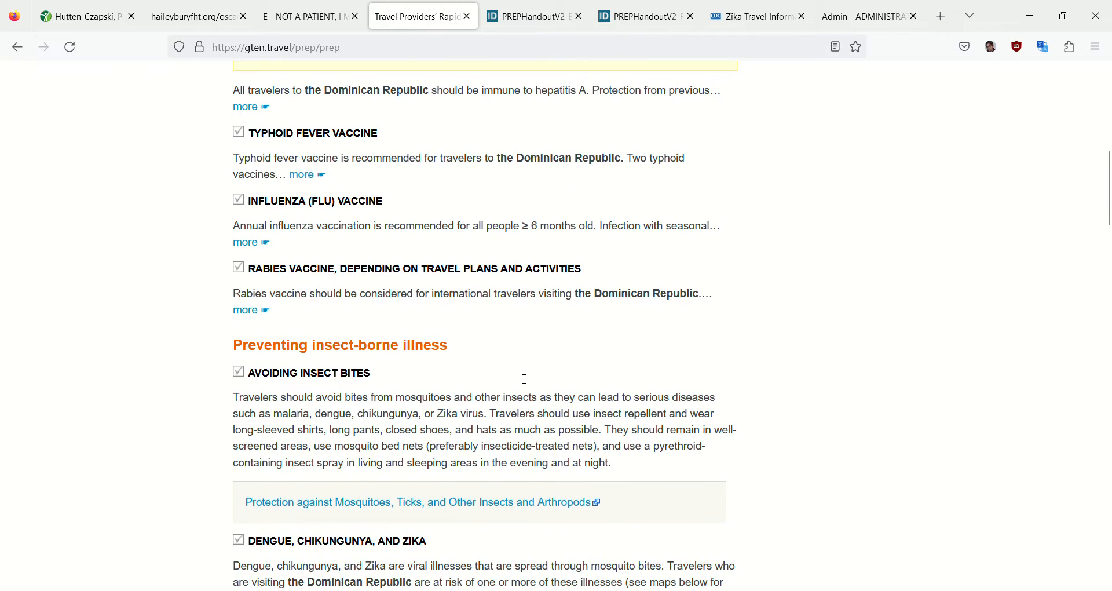
{"action": "scroll", "coordinate": [525, 379], "scroll_direction": "down", "scroll_amount": 2}
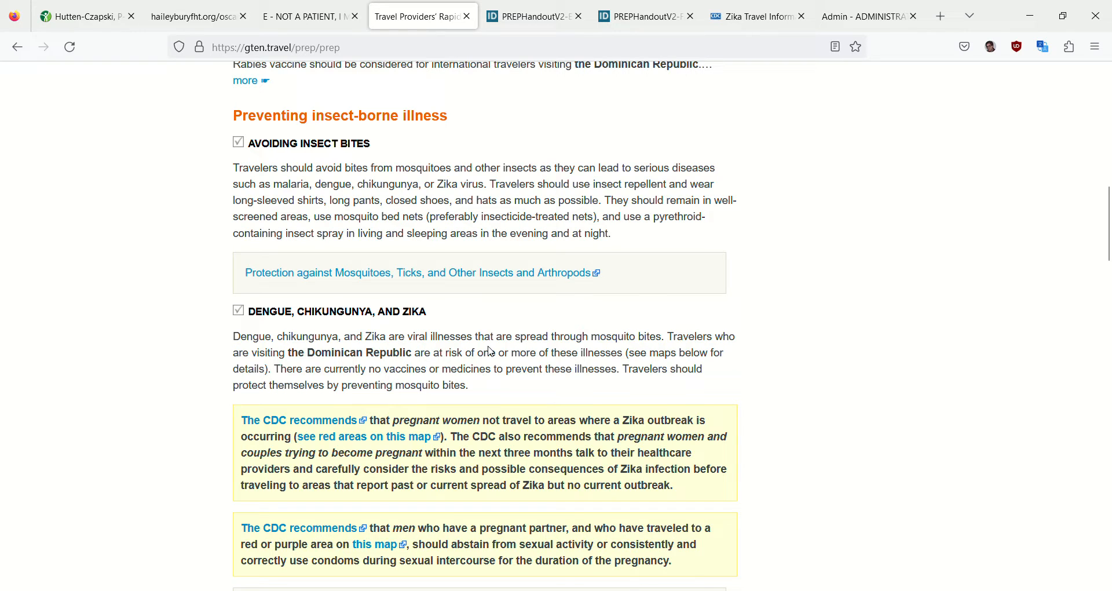
{"action": "scroll", "coordinate": [492, 351], "scroll_direction": "down", "scroll_amount": 3}
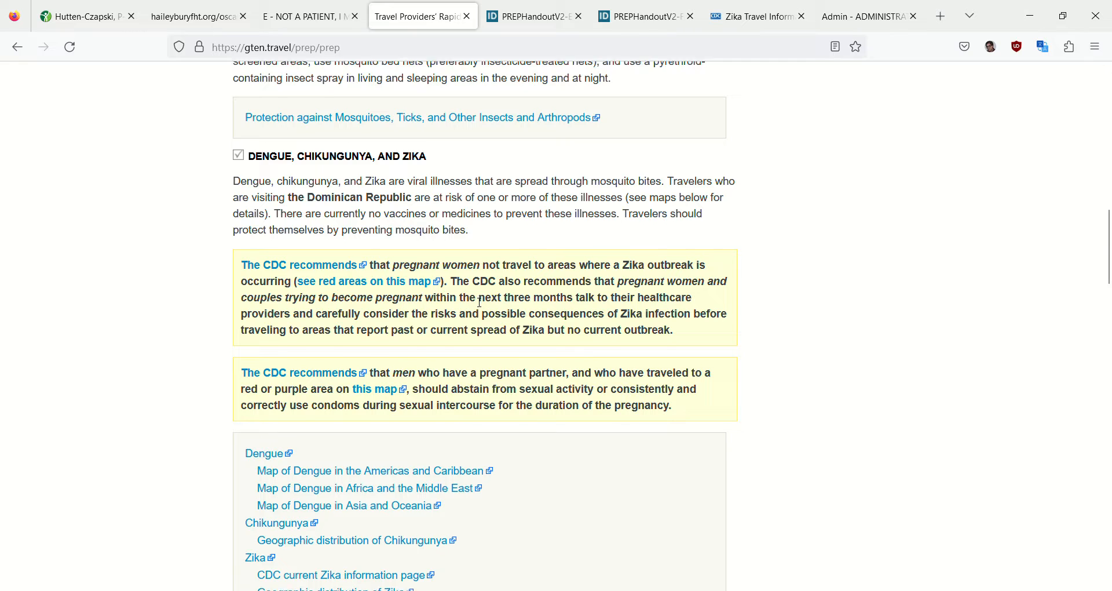
{"action": "scroll", "coordinate": [481, 302], "scroll_direction": "down", "scroll_amount": 5}
{"action": "scroll", "coordinate": [479, 303], "scroll_direction": "up", "scroll_amount": 3}
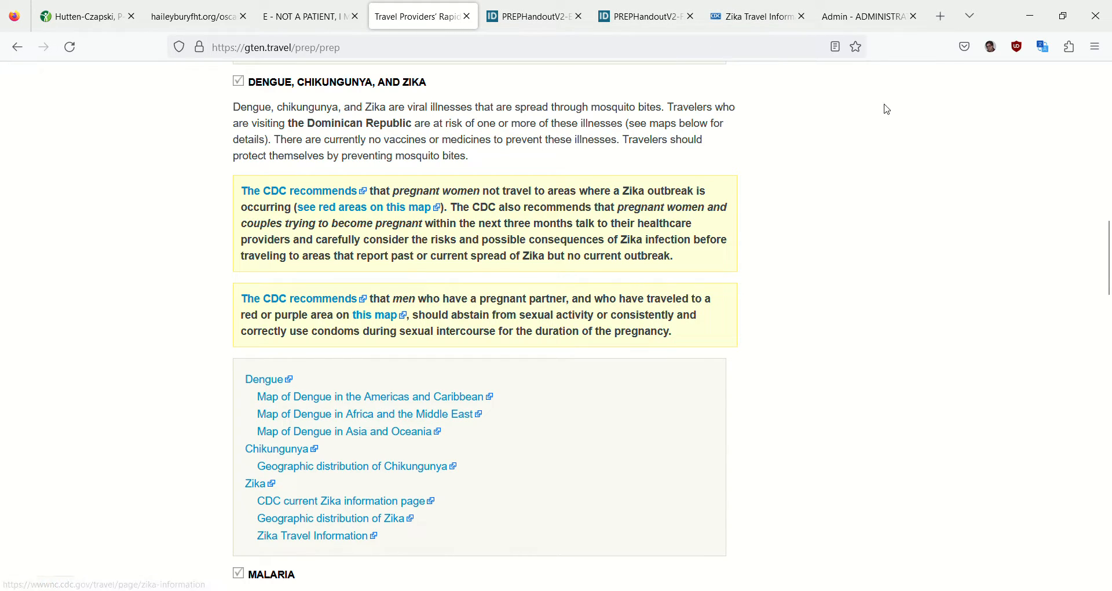
View the CDC Zika map and the English Healthy Travel Checklist, then reread the portal's dengue, chikungunya and Zika guidance
{"action": "left_click", "coordinate": [748, 17]}
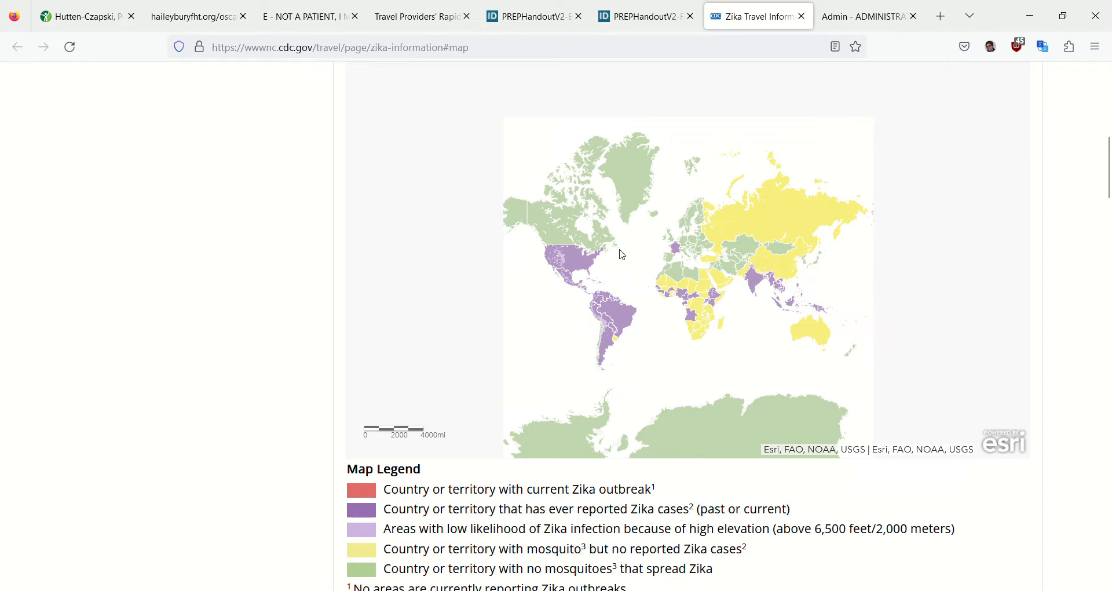
{"action": "left_click", "coordinate": [533, 24]}
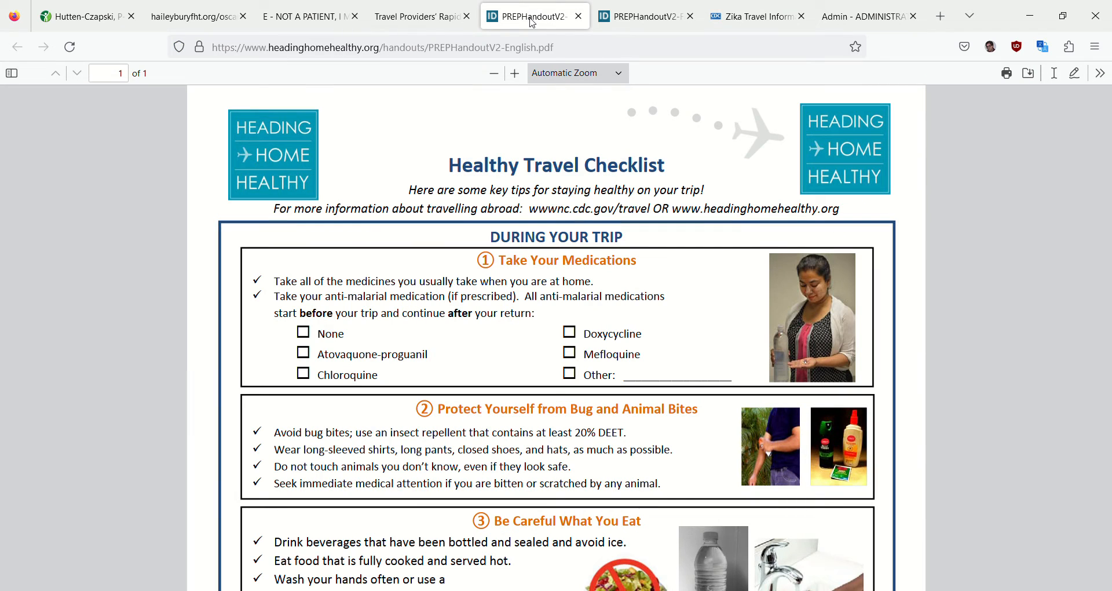
{"action": "left_click", "coordinate": [413, 20]}
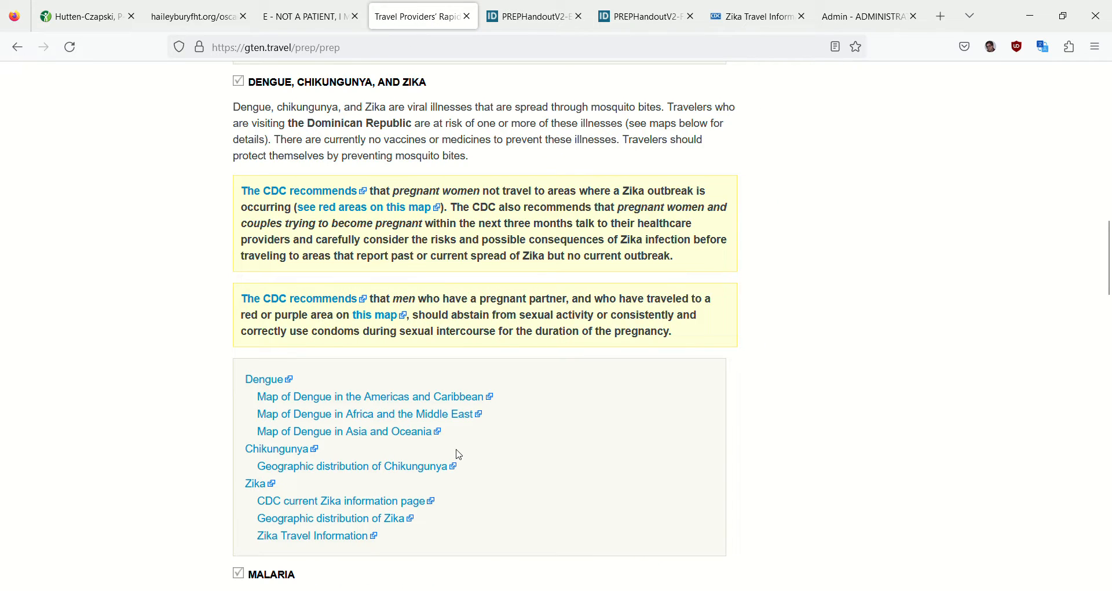
{"action": "scroll", "coordinate": [457, 455], "scroll_direction": "up", "scroll_amount": 4}
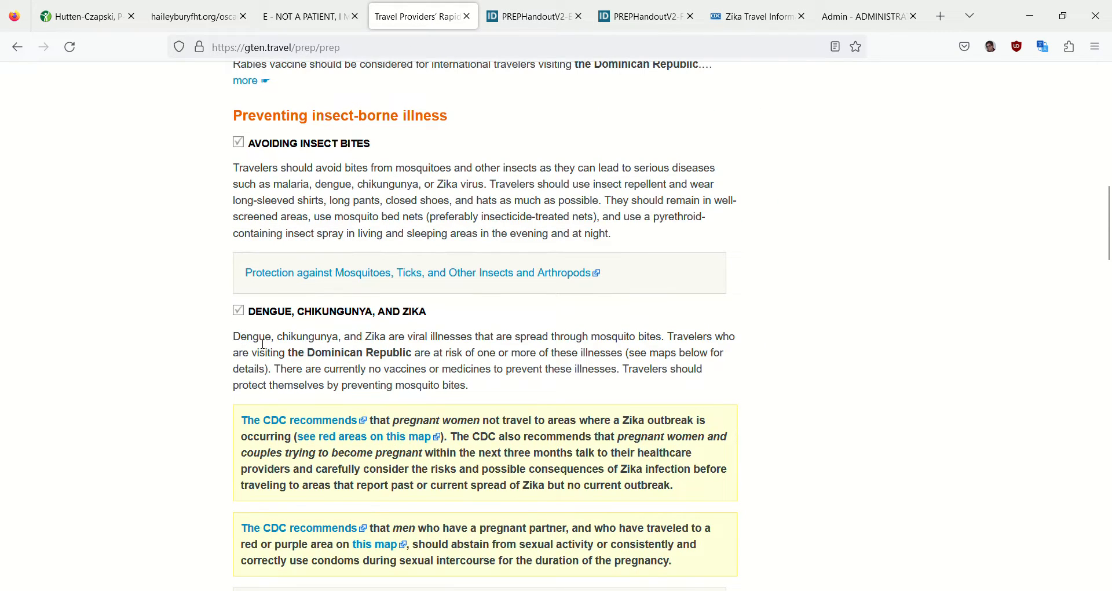
{"action": "scroll", "coordinate": [376, 382], "scroll_direction": "down", "scroll_amount": 1}
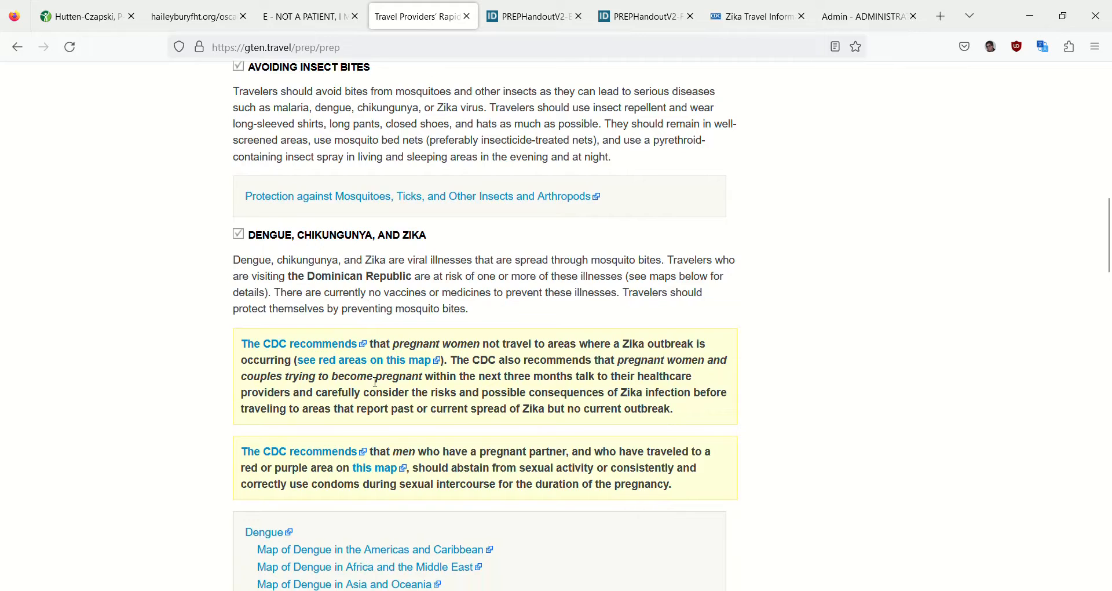
{"action": "scroll", "coordinate": [376, 383], "scroll_direction": "down", "scroll_amount": 4}
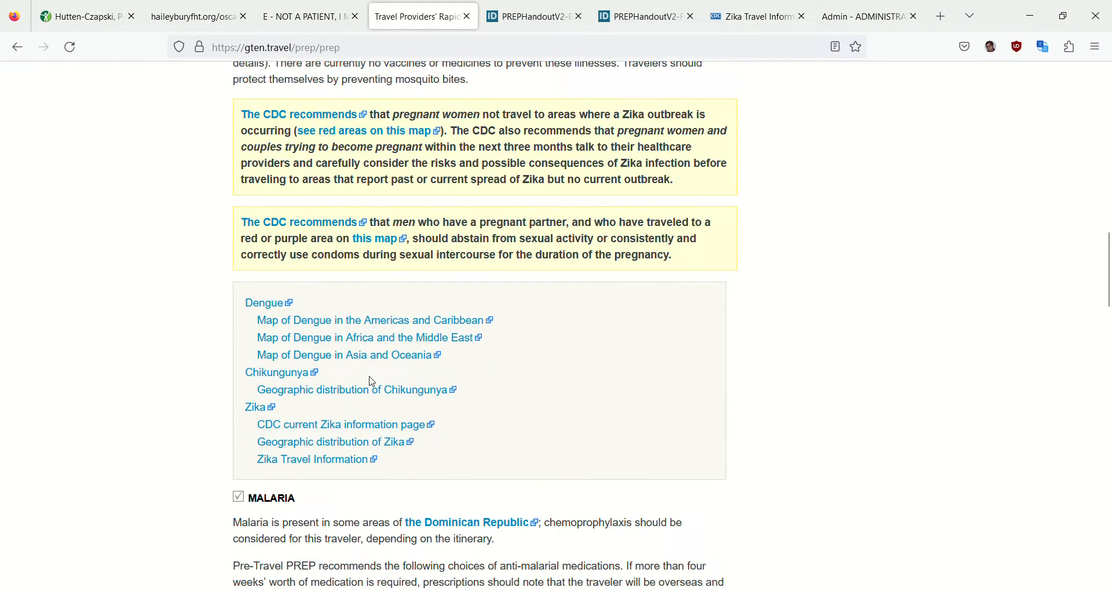
Open the CDC malaria information for the Dominican Republic from the malaria recommendation and highlight La Altagracia in its transmission areas
{"action": "scroll", "coordinate": [373, 382], "scroll_direction": "down", "scroll_amount": 1}
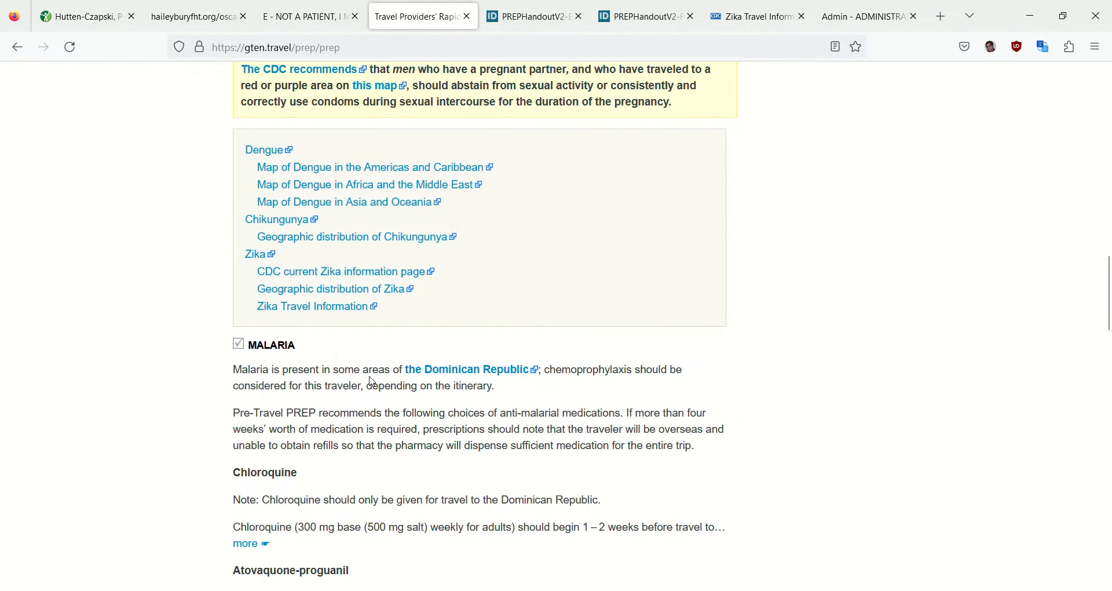
{"action": "left_click", "coordinate": [489, 378]}
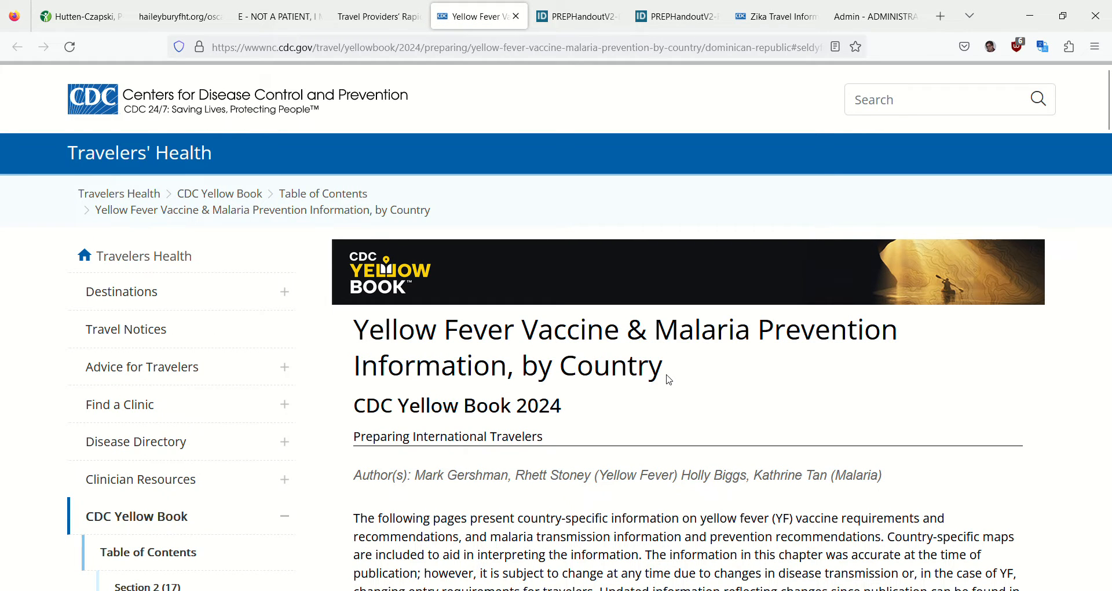
{"action": "scroll", "coordinate": [665, 380], "scroll_direction": "down", "scroll_amount": 5}
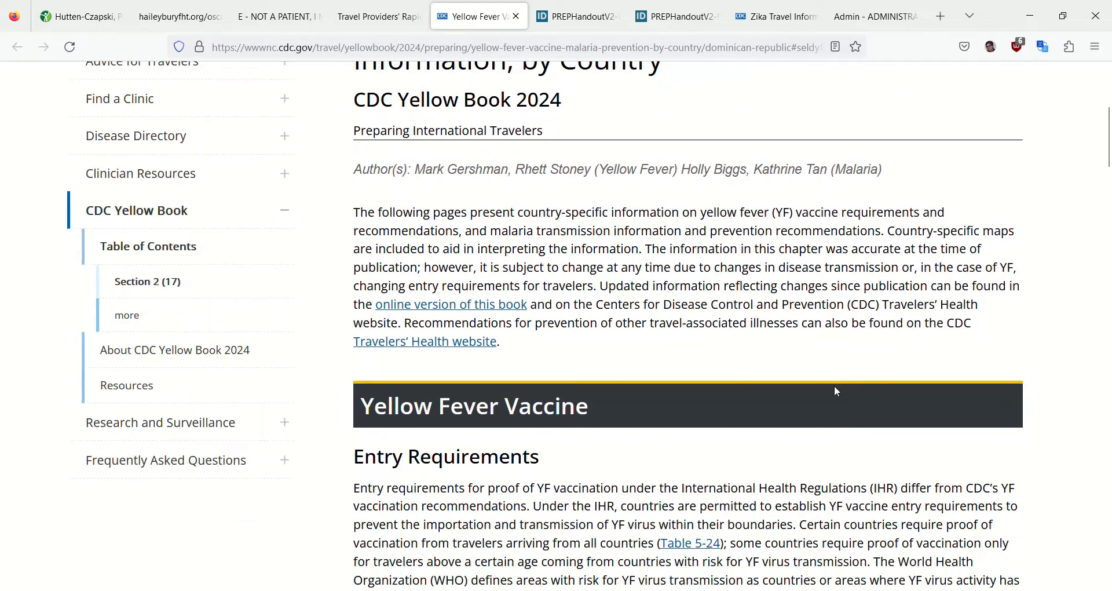
{"action": "scroll", "coordinate": [835, 387], "scroll_direction": "down", "scroll_amount": 6}
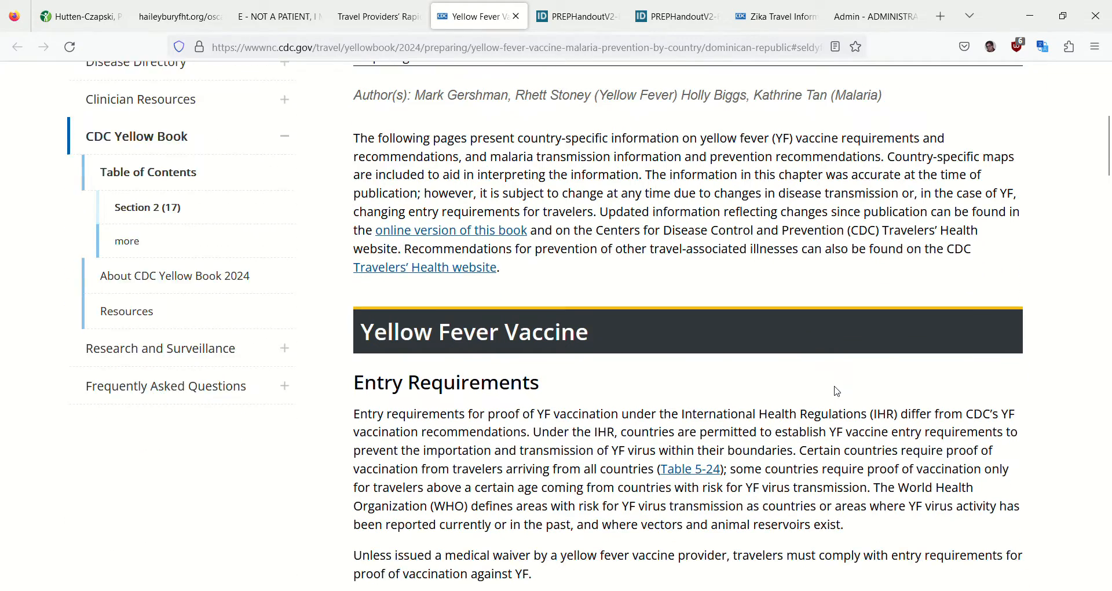
{"action": "scroll", "coordinate": [839, 396], "scroll_direction": "down", "scroll_amount": 9}
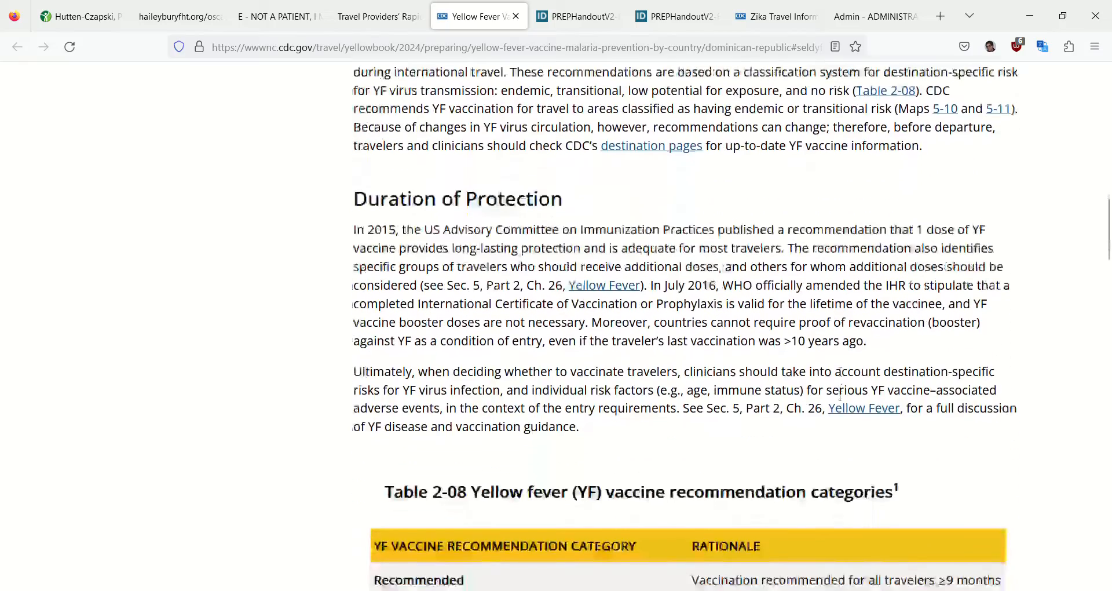
{"action": "scroll", "coordinate": [840, 396], "scroll_direction": "down", "scroll_amount": 14}
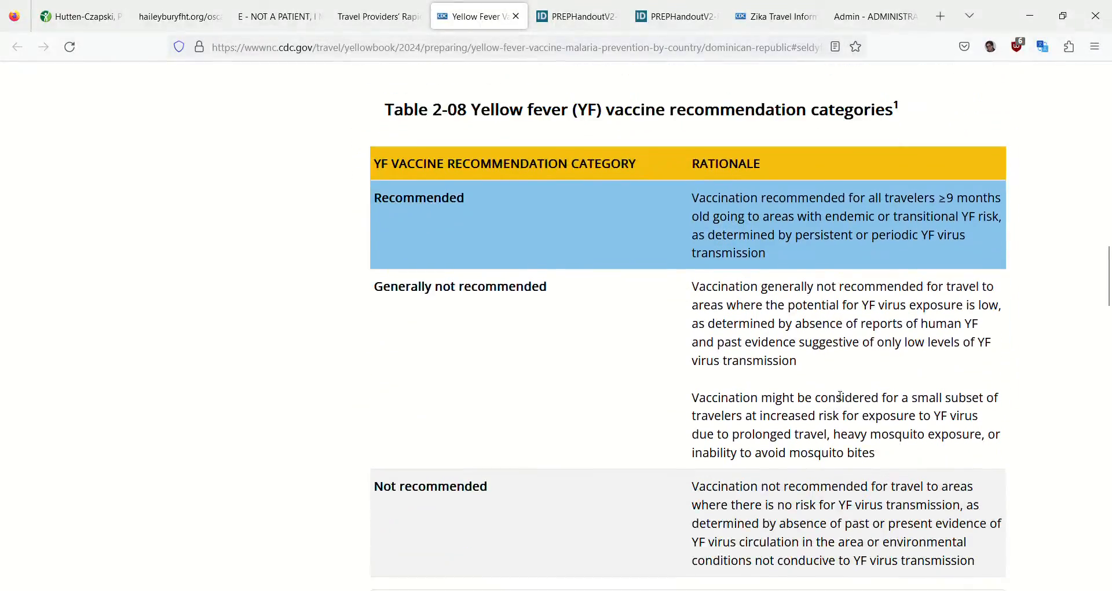
{"action": "scroll", "coordinate": [645, 436], "scroll_direction": "down", "scroll_amount": 2}
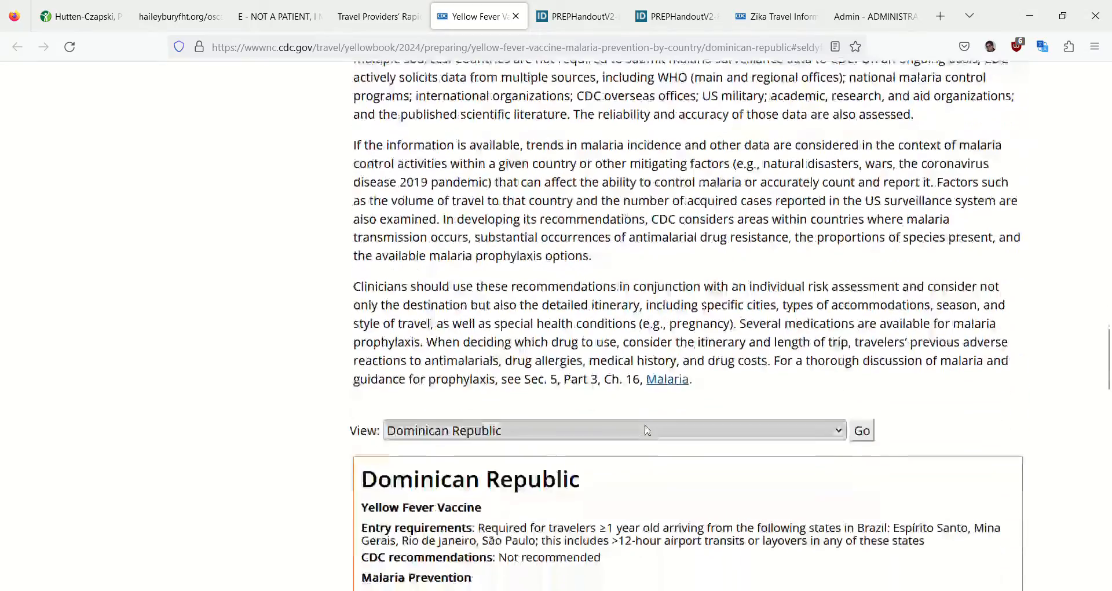
{"action": "scroll", "coordinate": [645, 436], "scroll_direction": "down", "scroll_amount": 4}
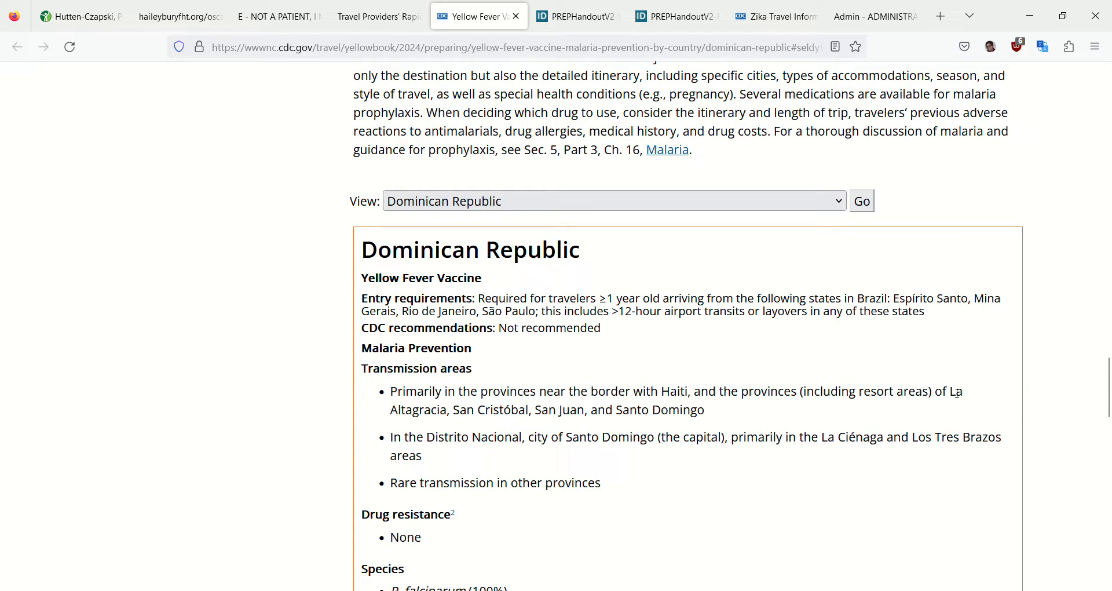
{"action": "left_click_drag", "start_coordinate": [957, 394], "coordinate": [453, 419]}
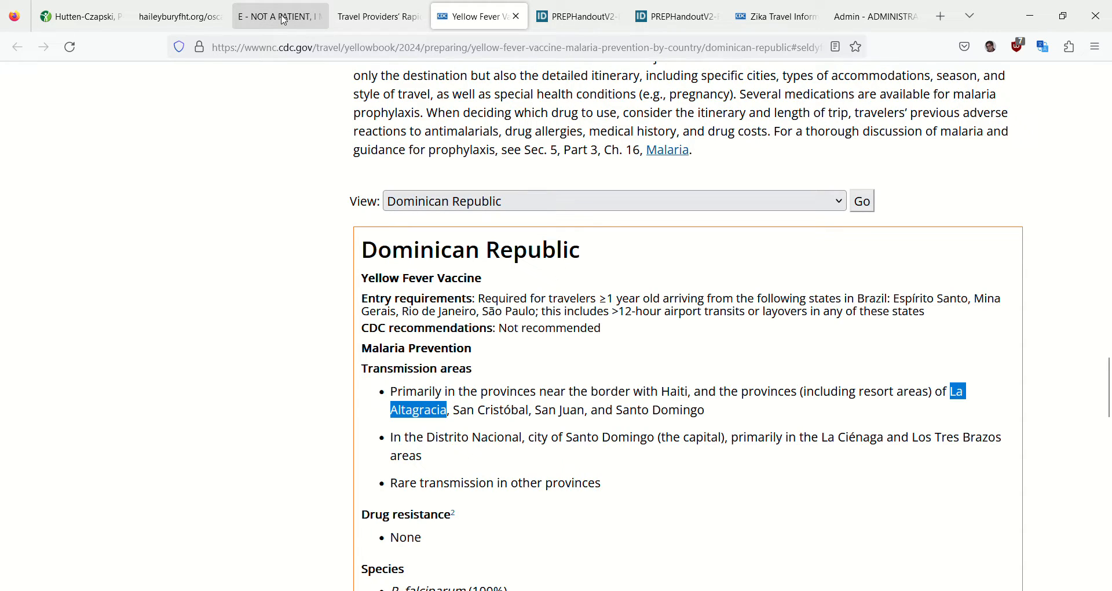
Return to the Pre-Travel PREP results and review the malaria medication choices, food-borne illness prevention, road travel, insurance and animal avoidance advice
{"action": "left_click", "coordinate": [384, 23]}
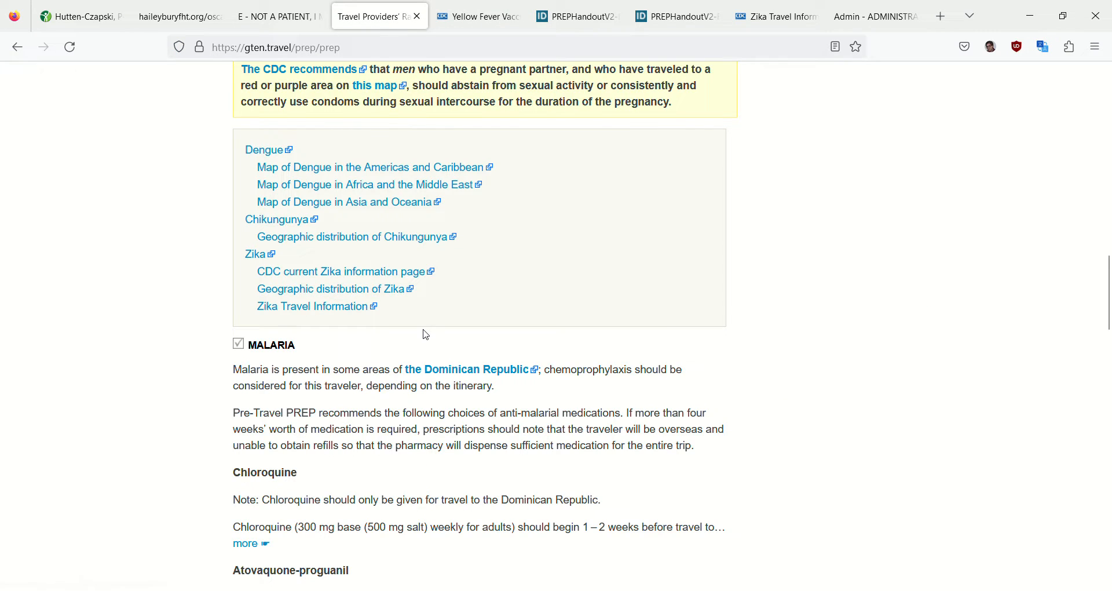
{"action": "scroll", "coordinate": [426, 335], "scroll_direction": "down", "scroll_amount": 3}
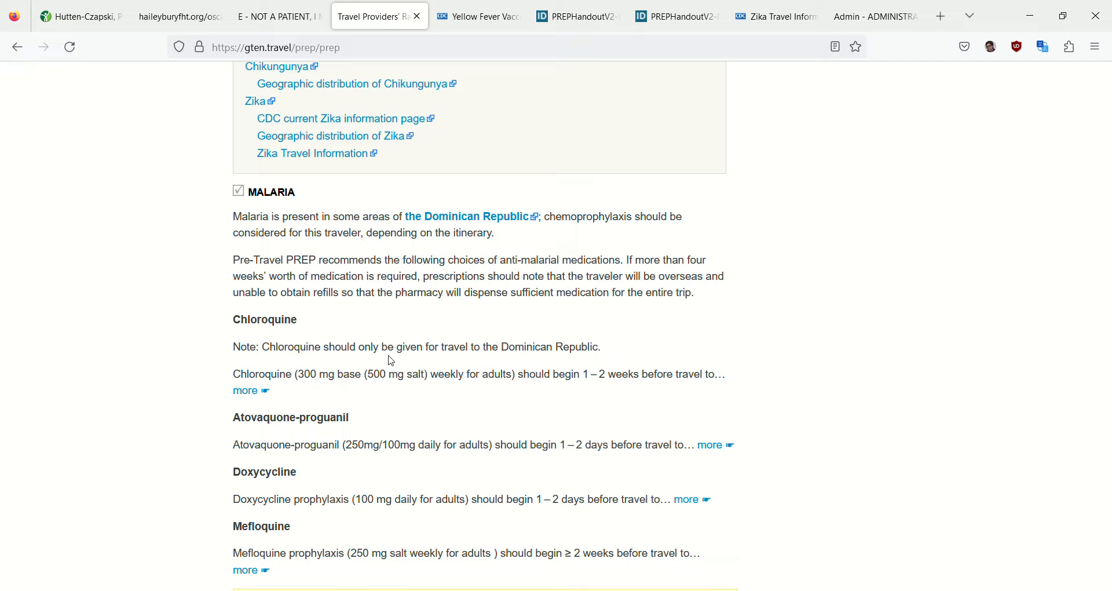
{"action": "scroll", "coordinate": [392, 361], "scroll_direction": "down", "scroll_amount": 4}
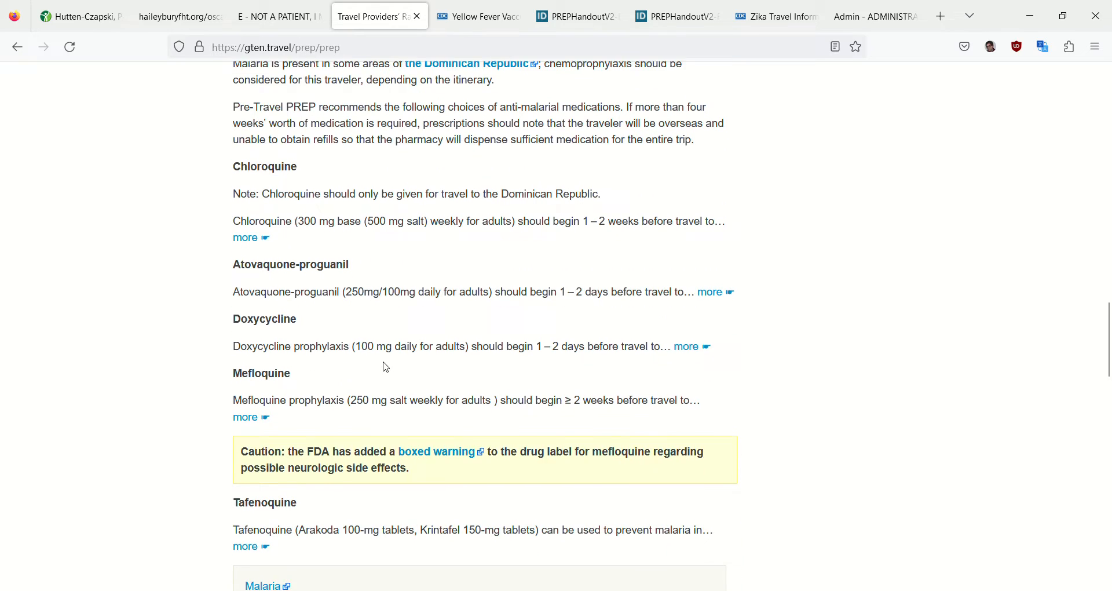
{"action": "scroll", "coordinate": [386, 367], "scroll_direction": "down", "scroll_amount": 6}
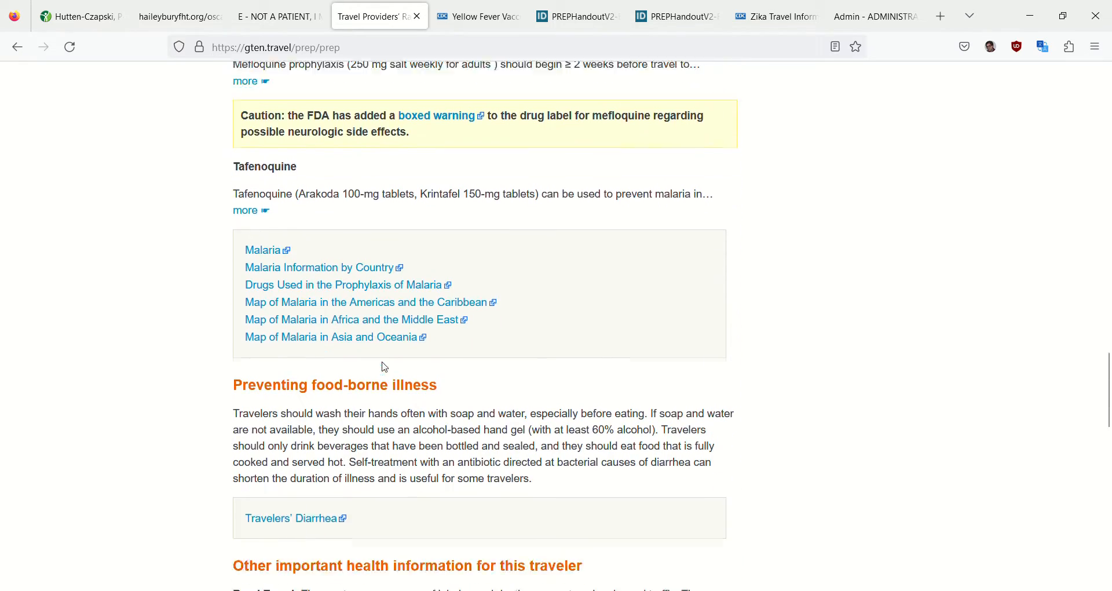
{"action": "scroll", "coordinate": [390, 365], "scroll_direction": "down", "scroll_amount": 3}
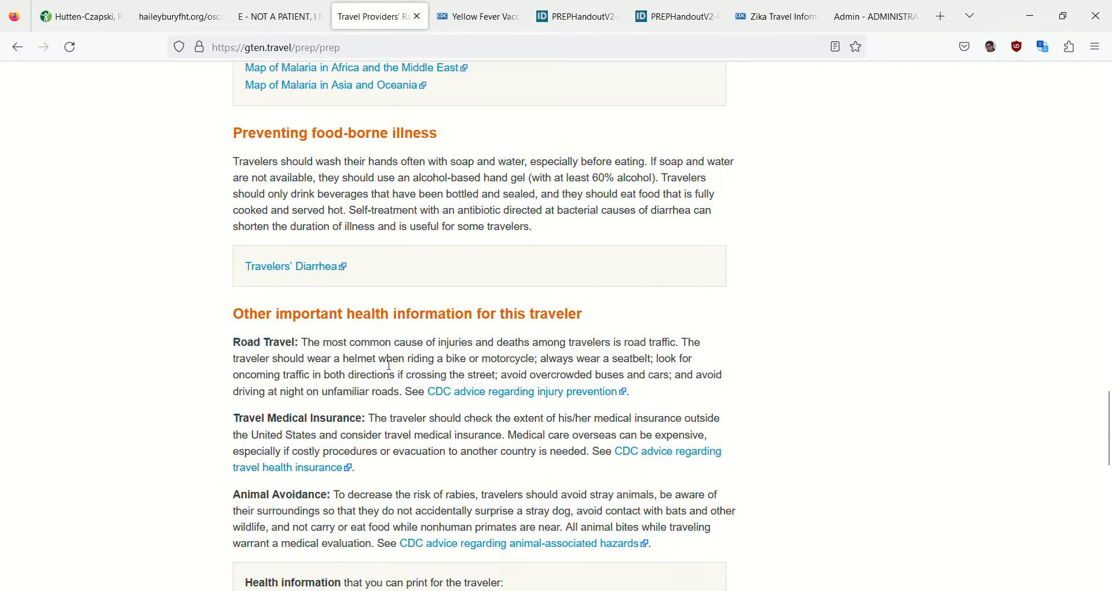
{"action": "scroll", "coordinate": [386, 365], "scroll_direction": "down", "scroll_amount": 1}
{"action": "scroll", "coordinate": [387, 365], "scroll_direction": "down", "scroll_amount": 3}
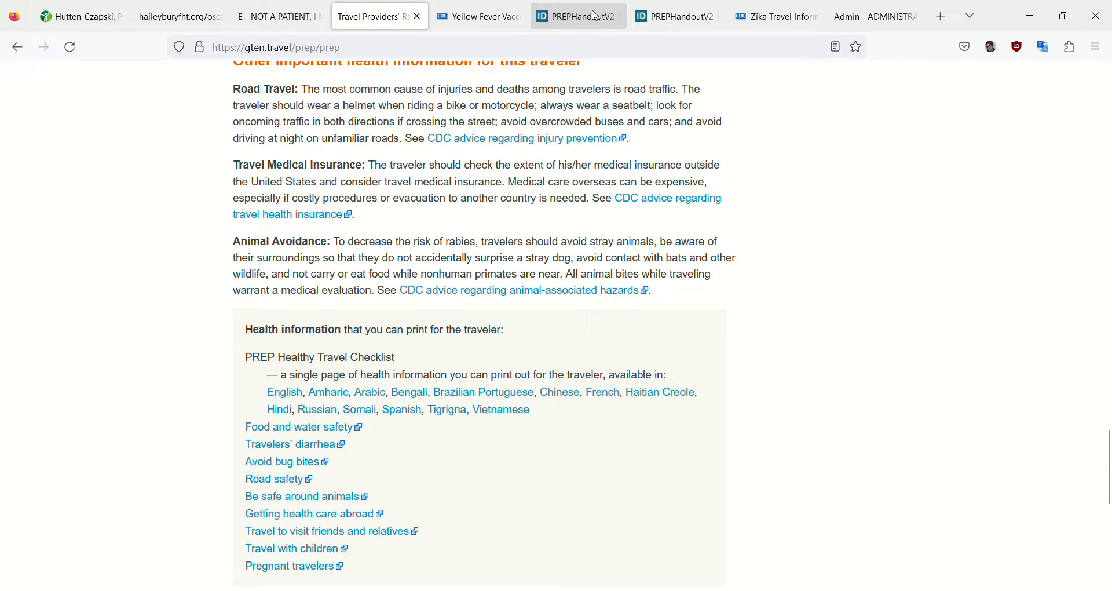
View the French Healthy Travel Checklist, and read through the English version down to the physician notes
{"action": "left_click", "coordinate": [674, 21]}
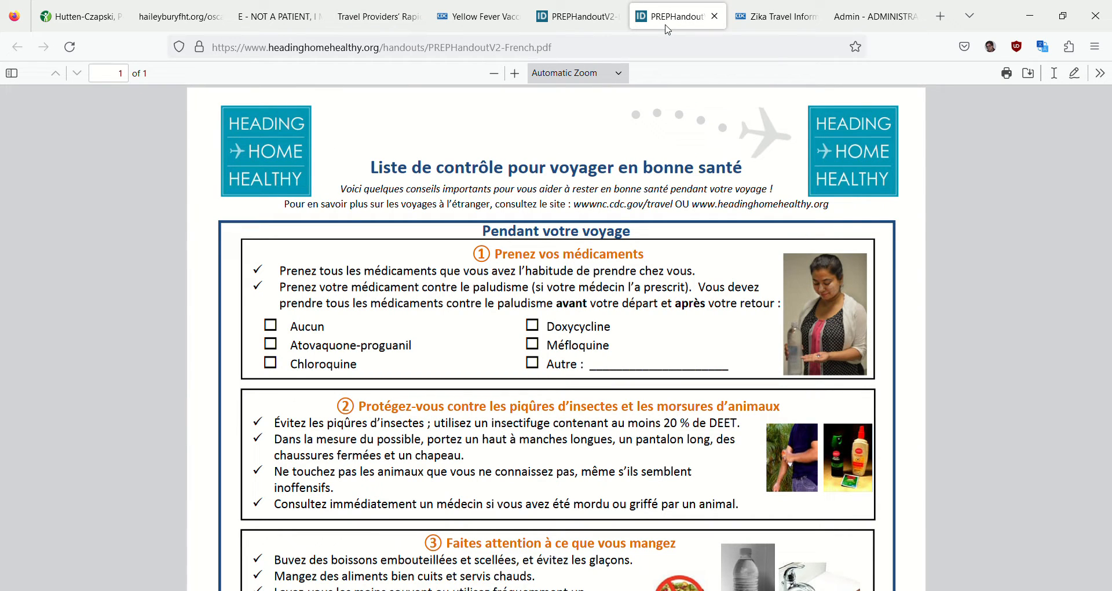
{"action": "left_click", "coordinate": [597, 29]}
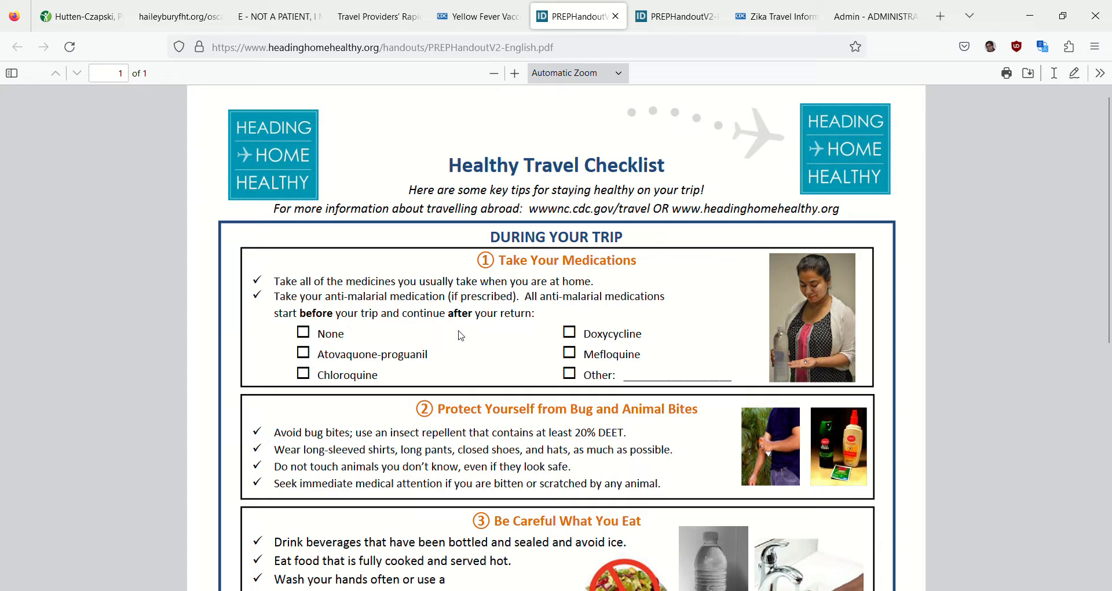
{"action": "scroll", "coordinate": [462, 336], "scroll_direction": "down", "scroll_amount": 2}
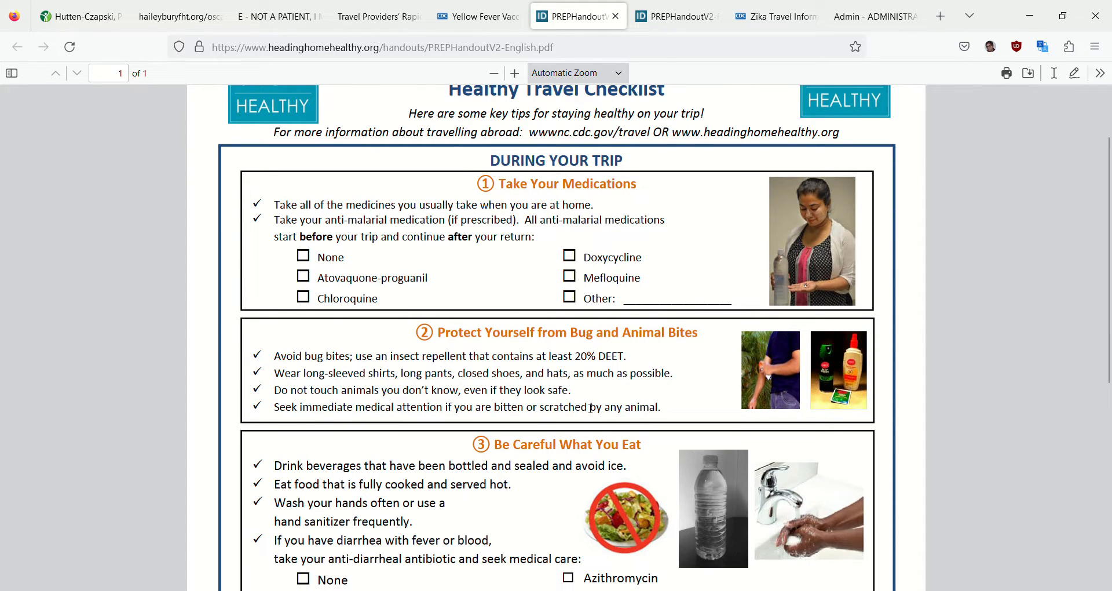
{"action": "scroll", "coordinate": [627, 365], "scroll_direction": "down", "scroll_amount": 2}
{"action": "scroll", "coordinate": [627, 365], "scroll_direction": "down", "scroll_amount": 2}
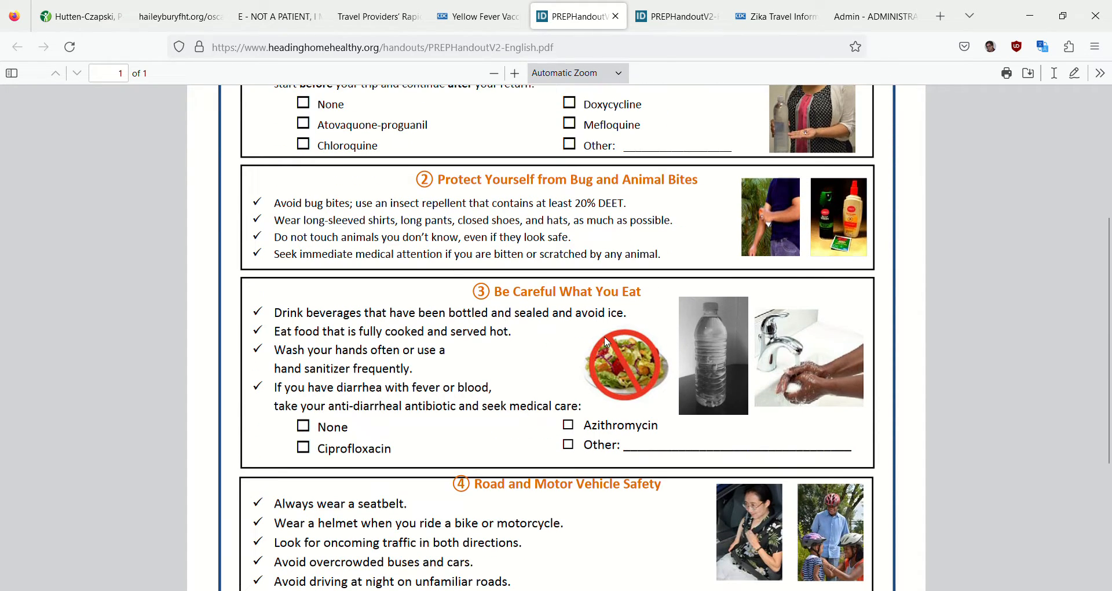
{"action": "scroll", "coordinate": [541, 346], "scroll_direction": "down", "scroll_amount": 4}
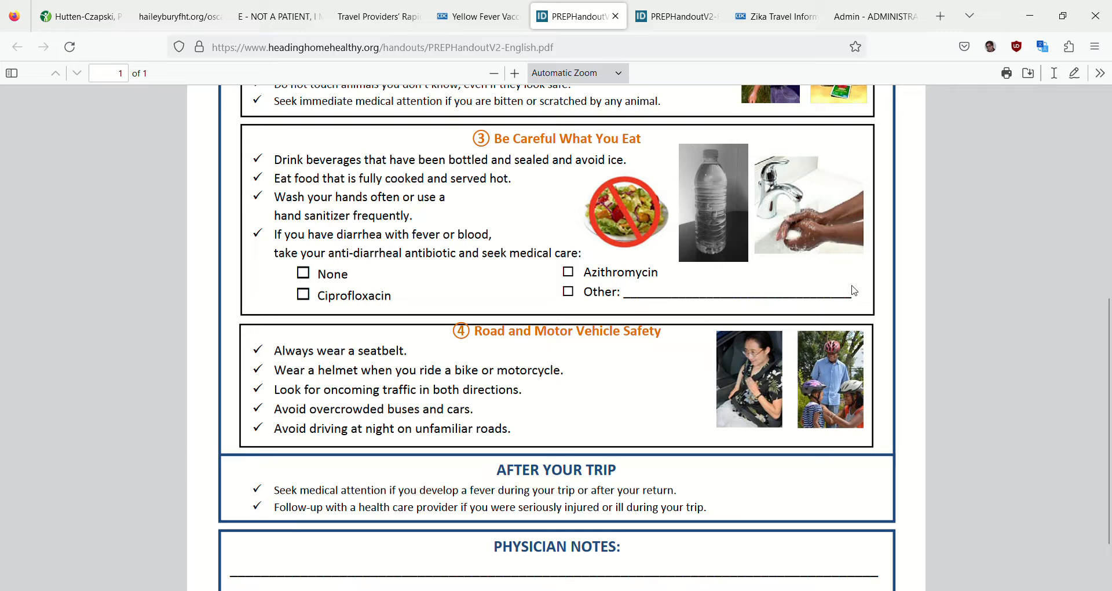
{"action": "scroll", "coordinate": [854, 291], "scroll_direction": "down", "scroll_amount": 3}
{"action": "scroll", "coordinate": [494, 276], "scroll_direction": "up", "scroll_amount": 3}
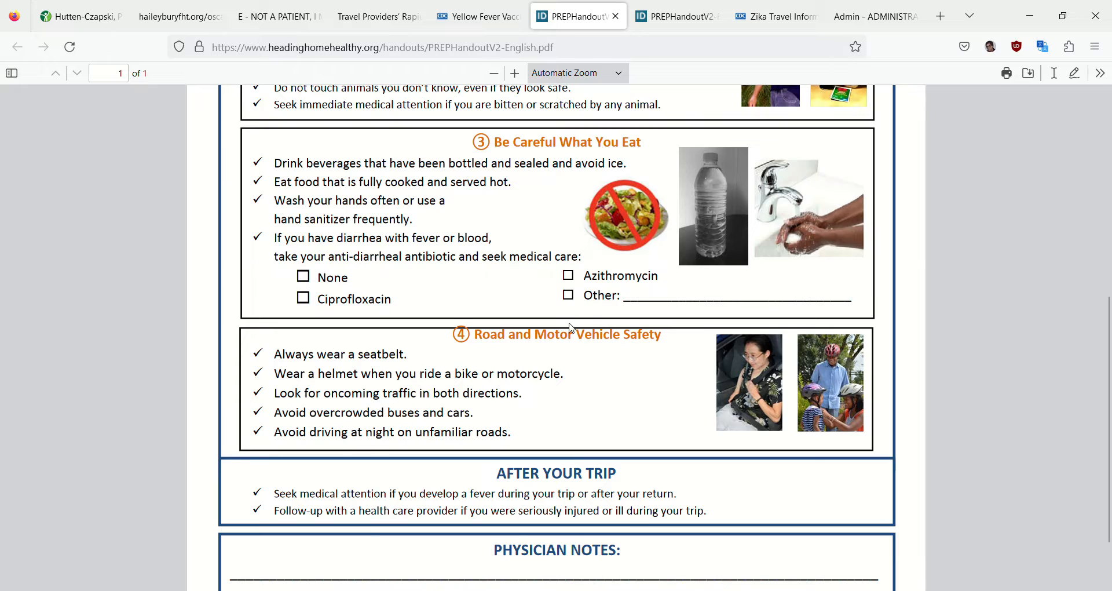
{"action": "scroll", "coordinate": [570, 328], "scroll_direction": "down", "scroll_amount": 2}
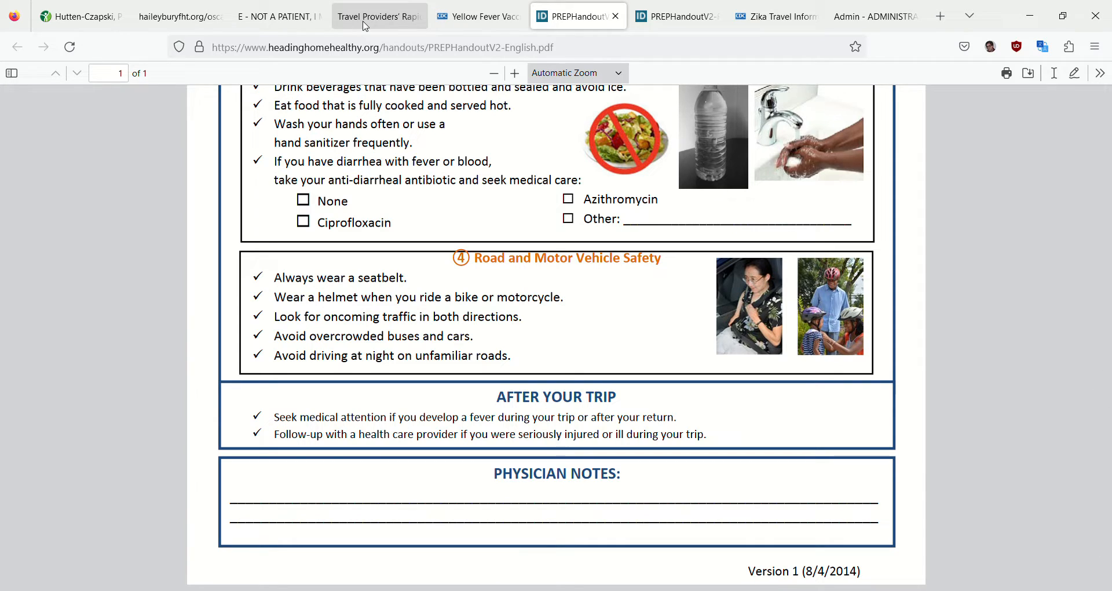
Return to the patient's encounter note, review the Risk Mitigation and Management text, and open the vitals measurement form
{"action": "left_click", "coordinate": [285, 20]}
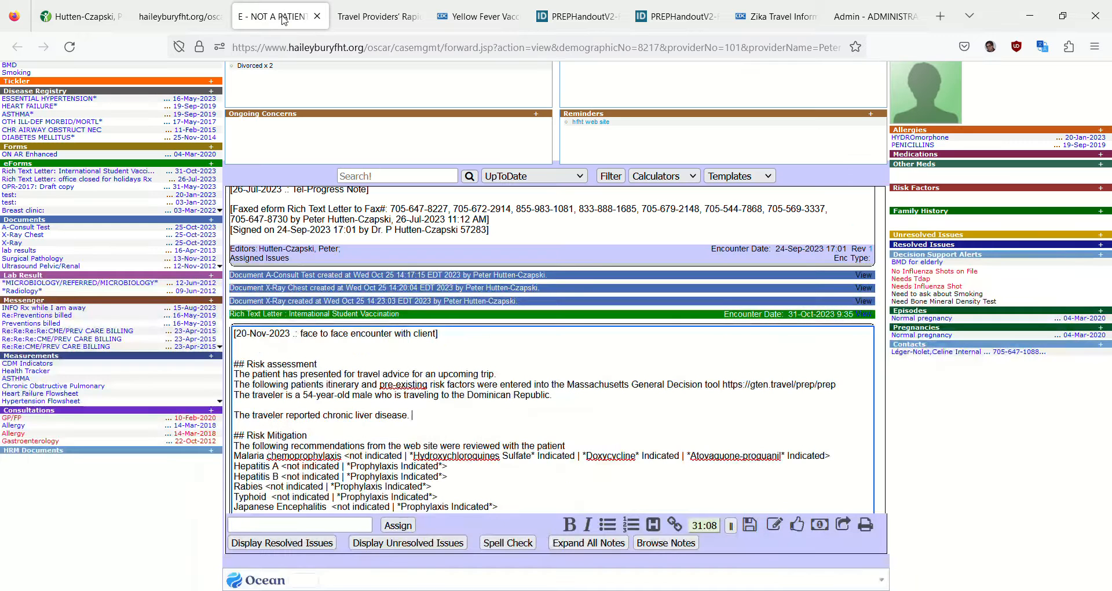
{"action": "scroll", "coordinate": [423, 404], "scroll_direction": "down", "scroll_amount": 3}
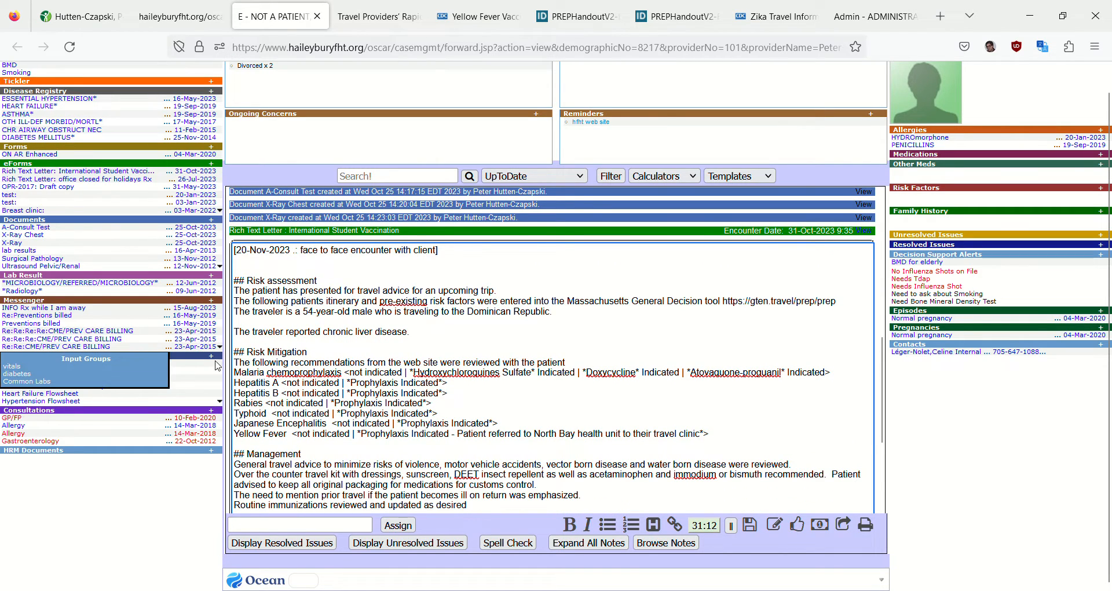
{"action": "mouse_move", "coordinate": [114, 355]}
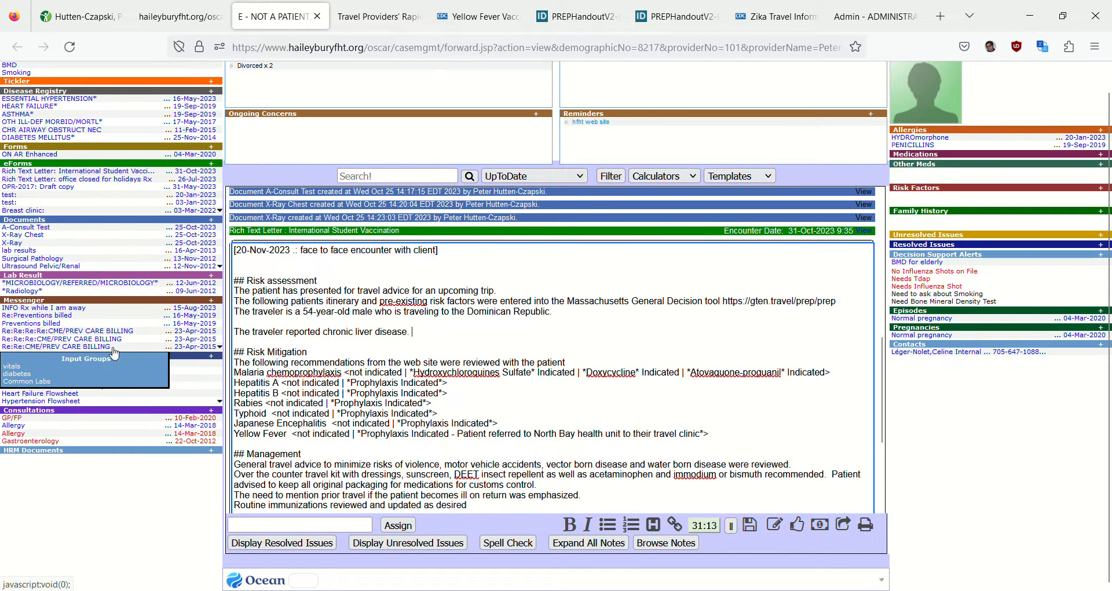
{"action": "left_click", "coordinate": [14, 367]}
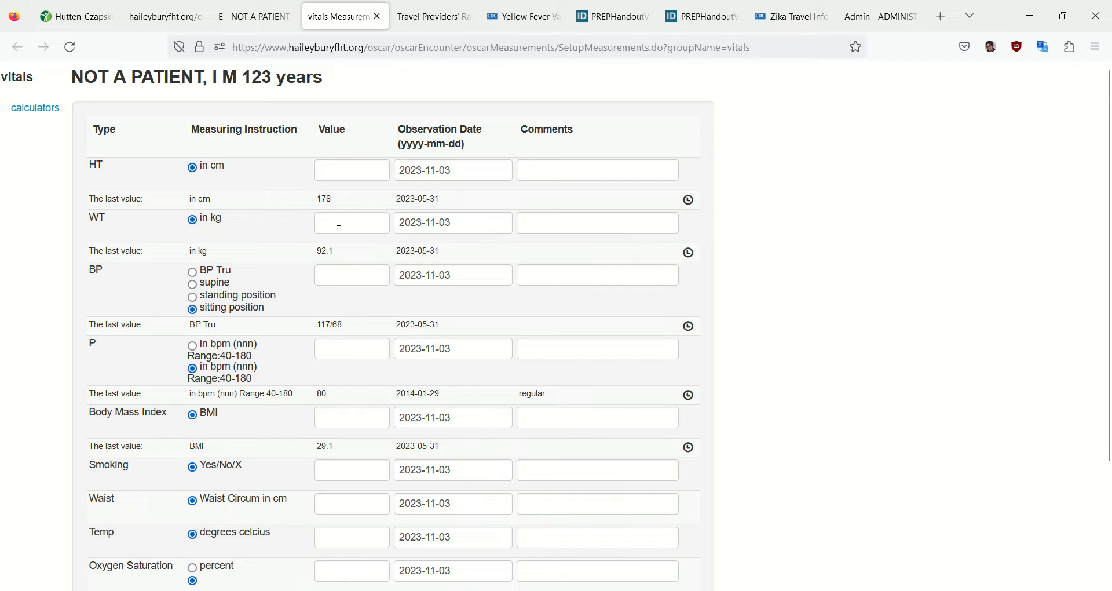
Back in the encounter note, resolve the malaria chemoprophylaxis line to Hydroxychloroquines Sulfate Indicated
{"action": "left_click", "coordinate": [261, 17]}
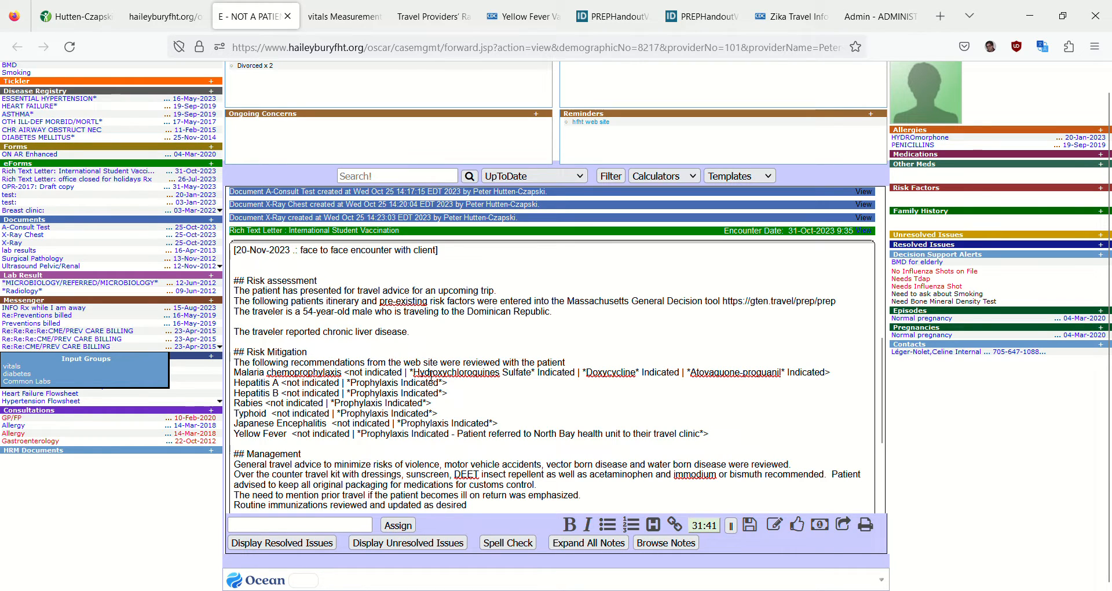
{"action": "left_click", "coordinate": [456, 378]}
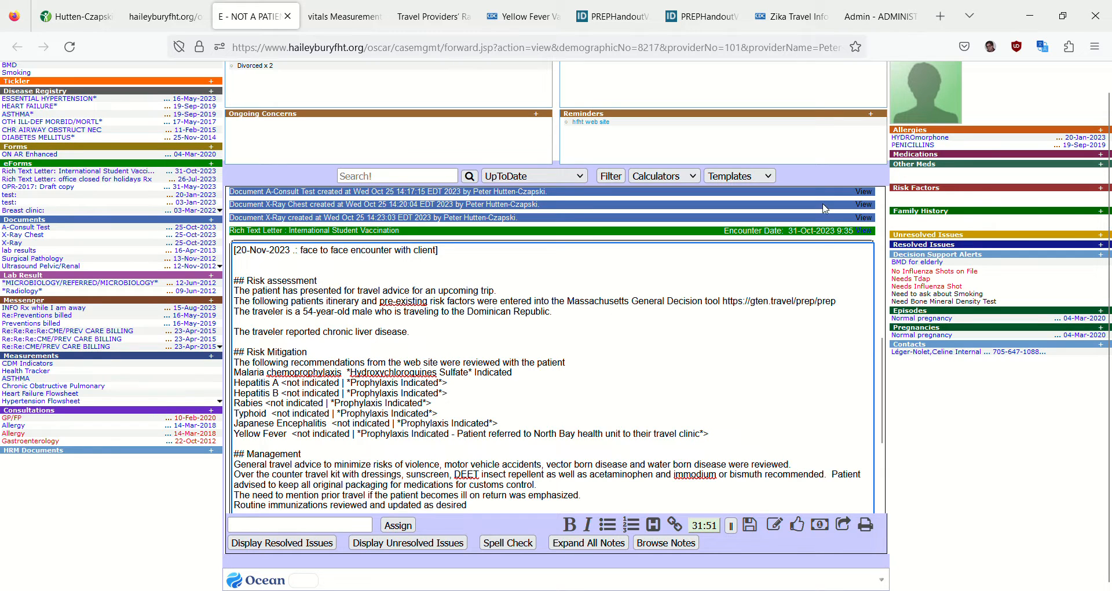
Open the patient's prescriptions and view the drug profile grouped by Longterm/Acute
{"action": "left_click", "coordinate": [906, 156]}
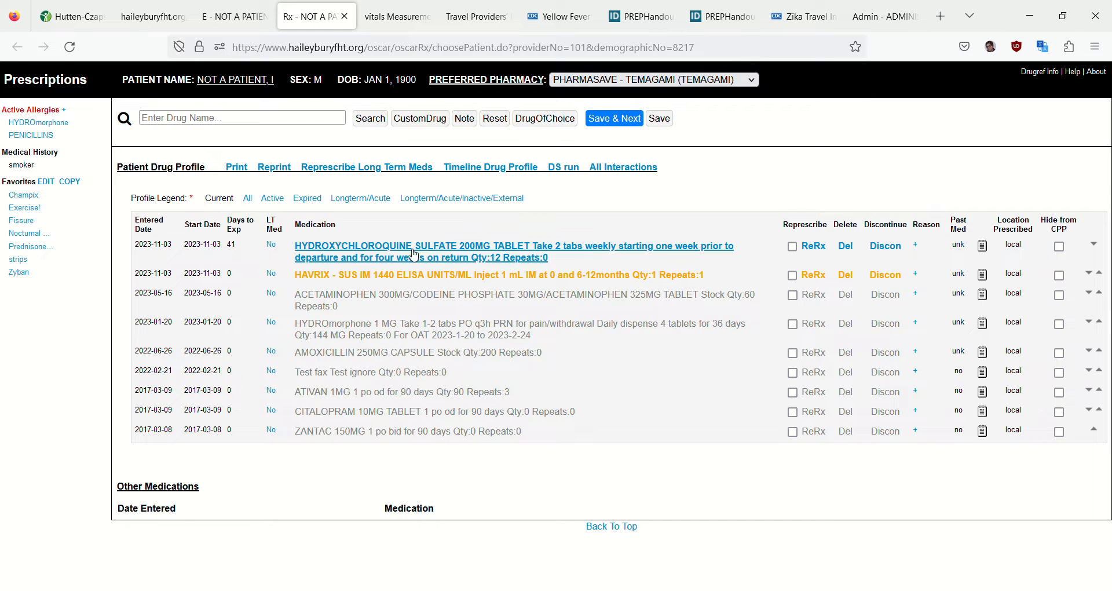
{"action": "left_click", "coordinate": [360, 198]}
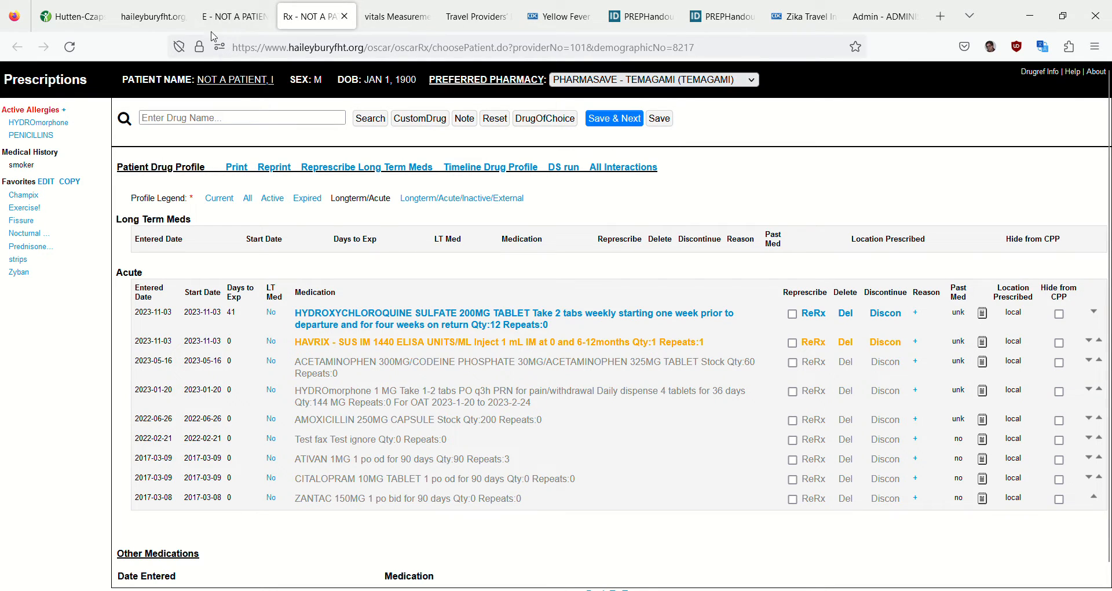
In the encounter note, mark hepatitis A and typhoid as Prophylaxis Indicated, and hepatitis B, rabies, Japanese encephalitis and yellow fever as not indicated
{"action": "left_click", "coordinate": [239, 24]}
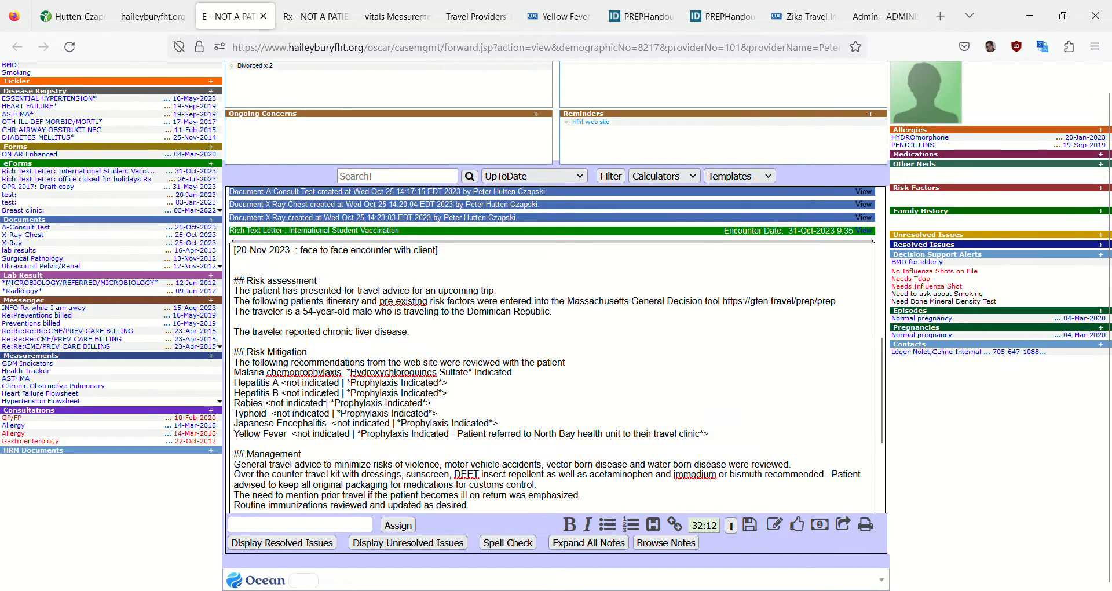
{"action": "left_click", "coordinate": [393, 384]}
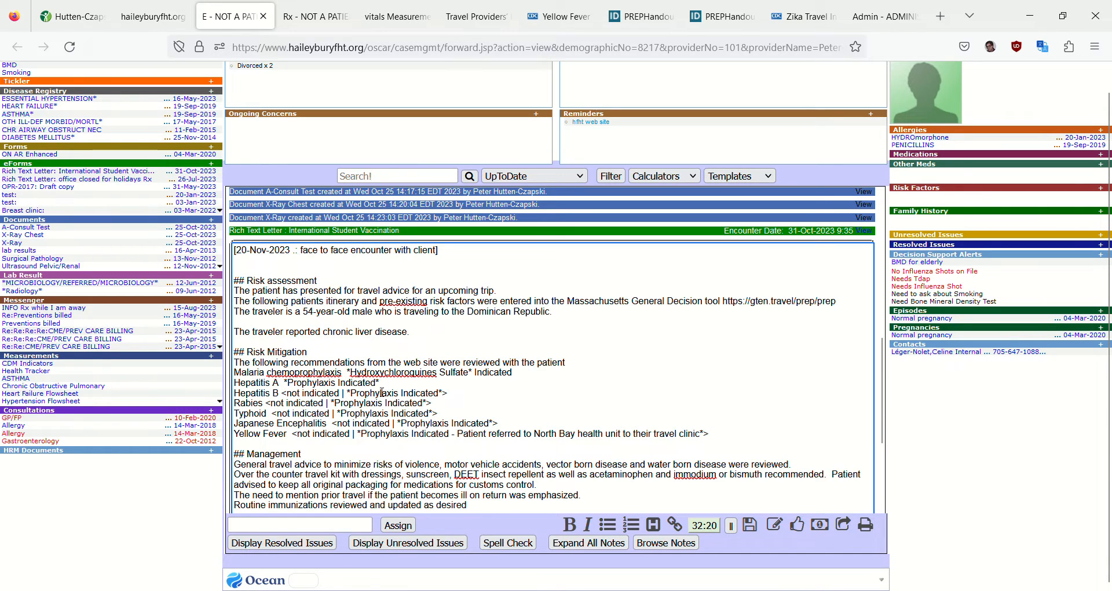
{"action": "left_click", "coordinate": [320, 395]}
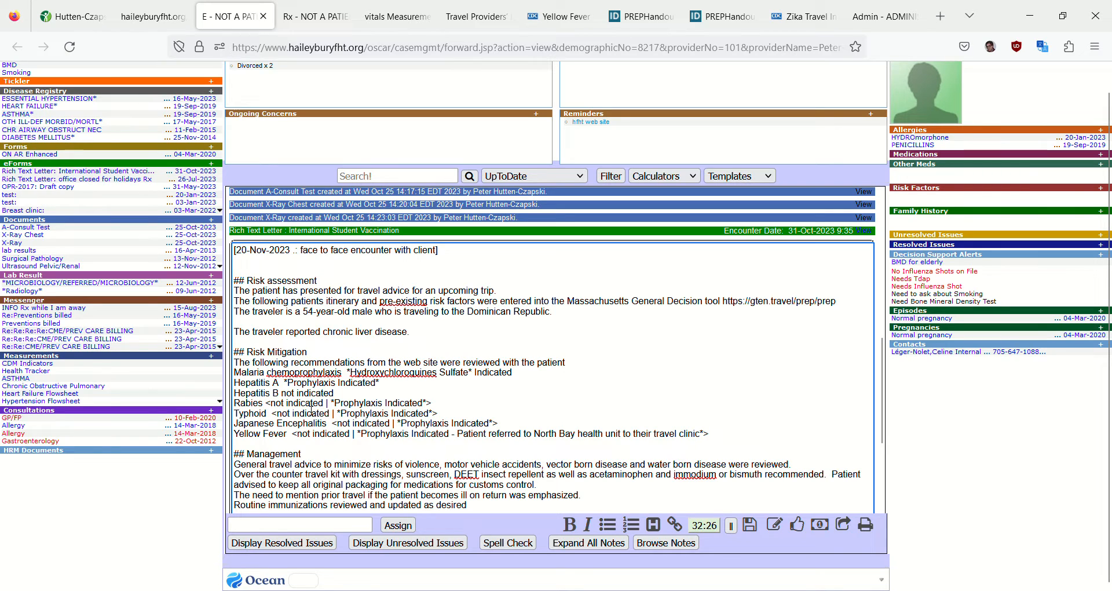
{"action": "left_click", "coordinate": [310, 403]}
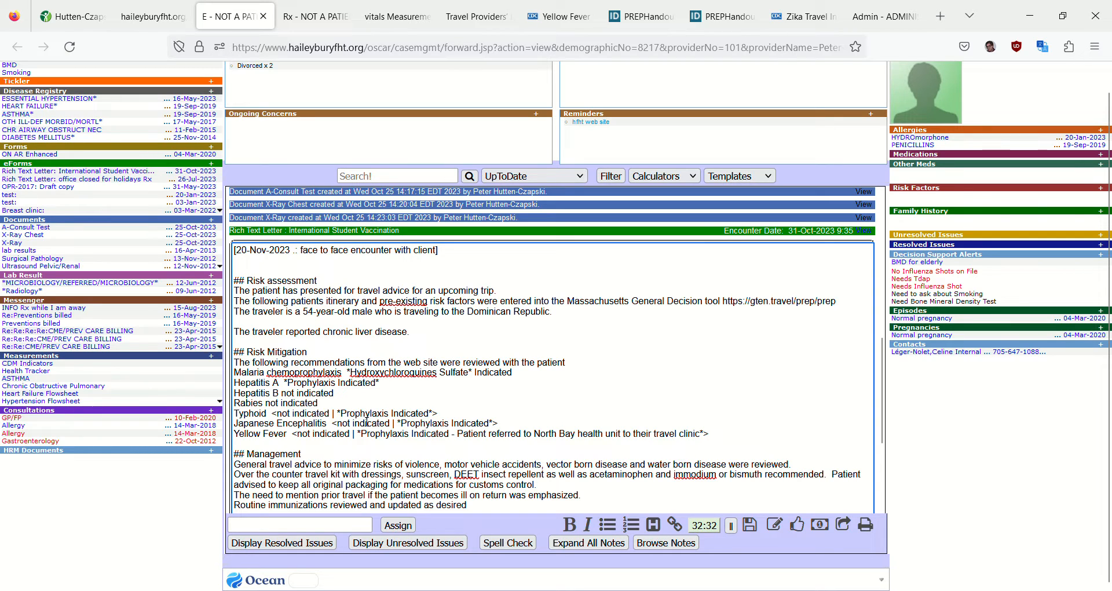
{"action": "left_click", "coordinate": [364, 413]}
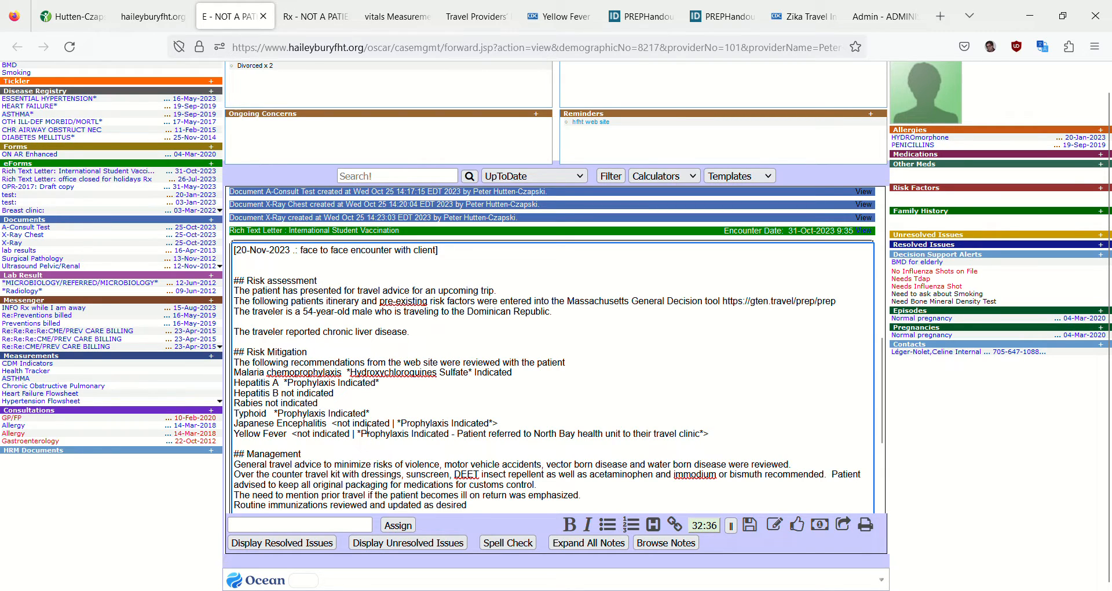
{"action": "left_click", "coordinate": [367, 427]}
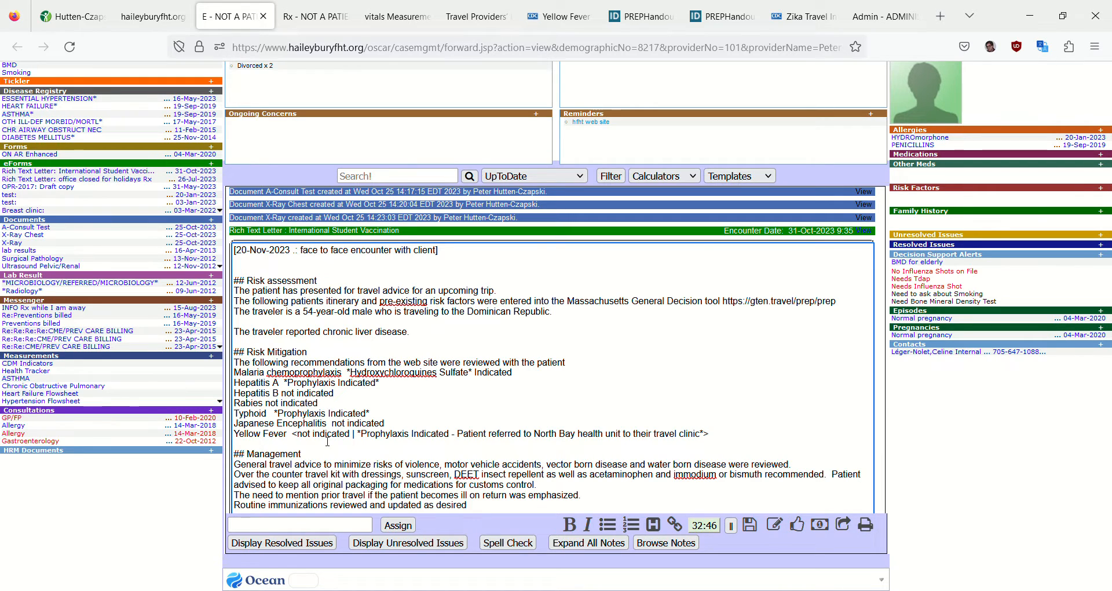
{"action": "left_click", "coordinate": [327, 438]}
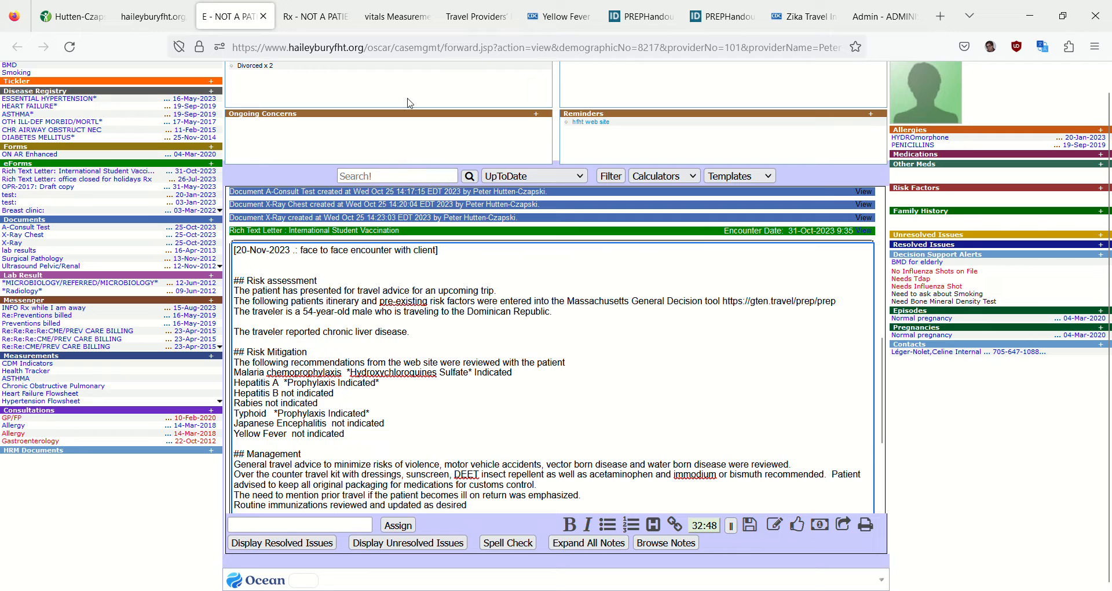
In the patient's drug profile, select the HAVRIX 1440 ELISA units/mL and hydroxychloroquine sulfate 200 mg prescriptions for represcribing
{"action": "scroll", "coordinate": [423, 339], "scroll_direction": "down", "scroll_amount": 5}
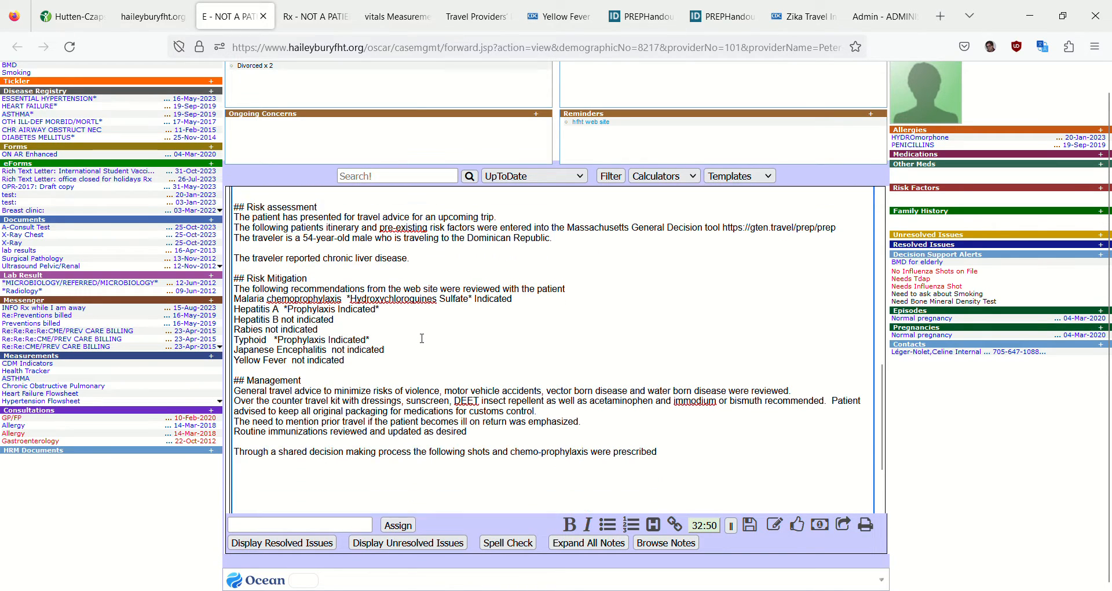
{"action": "left_click", "coordinate": [212, 356]}
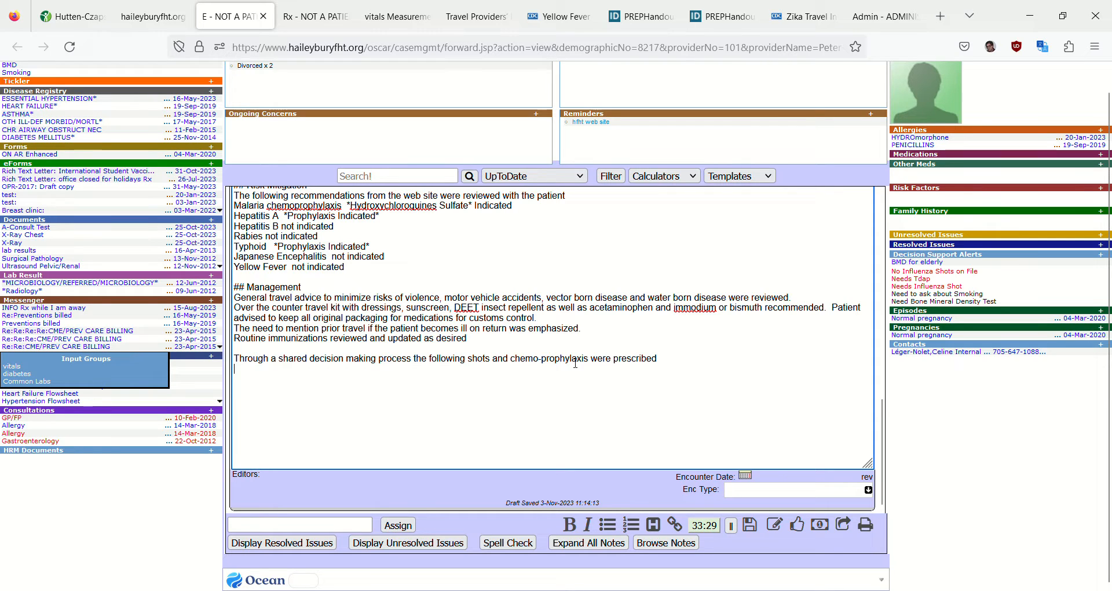
{"action": "left_click", "coordinate": [315, 17]}
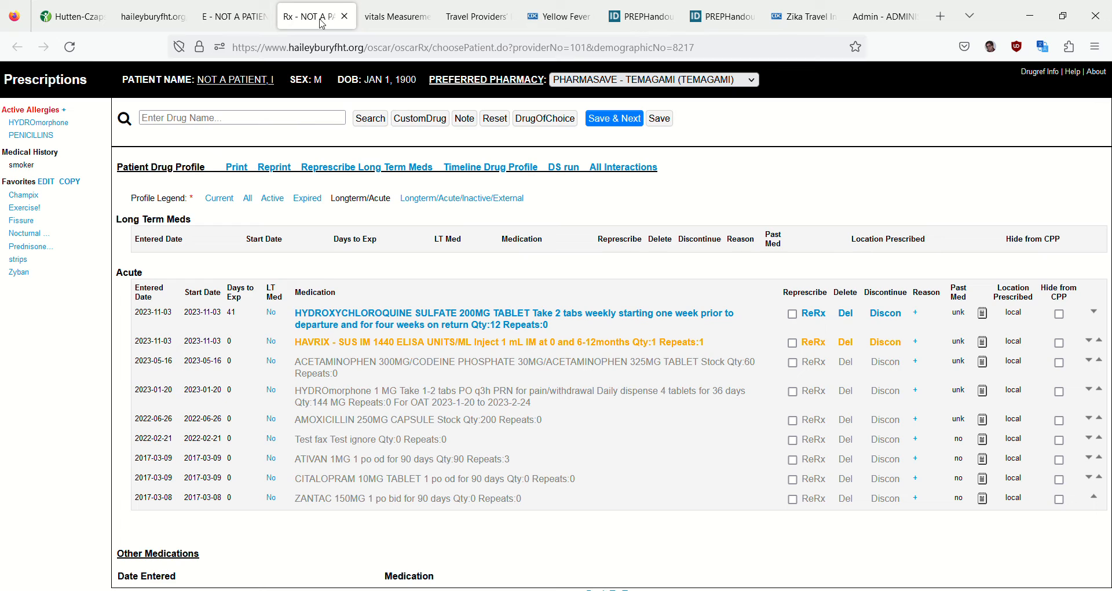
{"action": "left_click", "coordinate": [793, 315]}
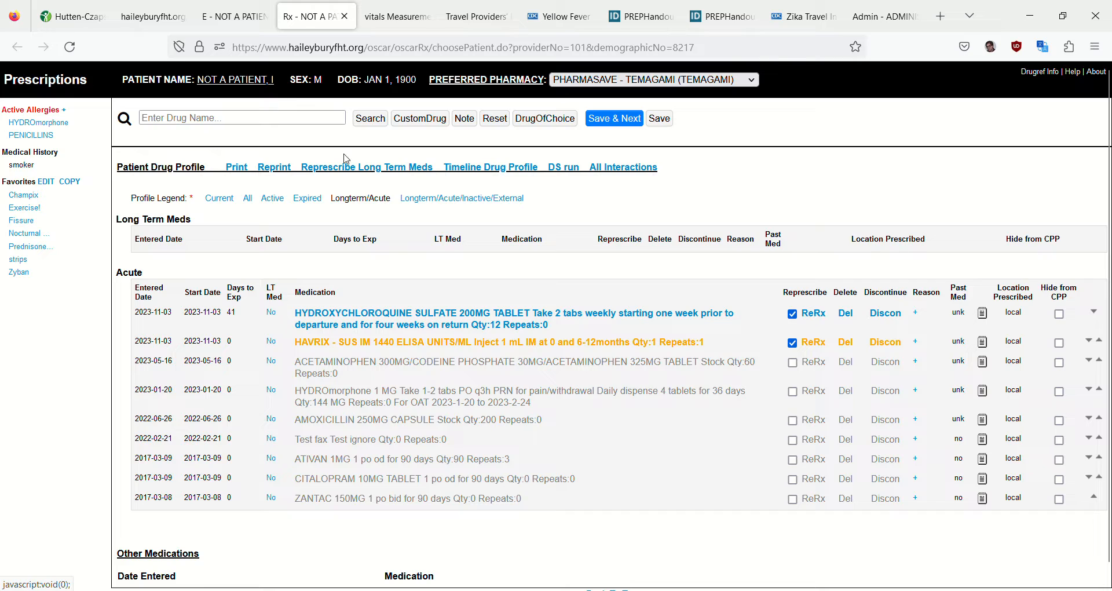
{"action": "left_click", "coordinate": [236, 121]}
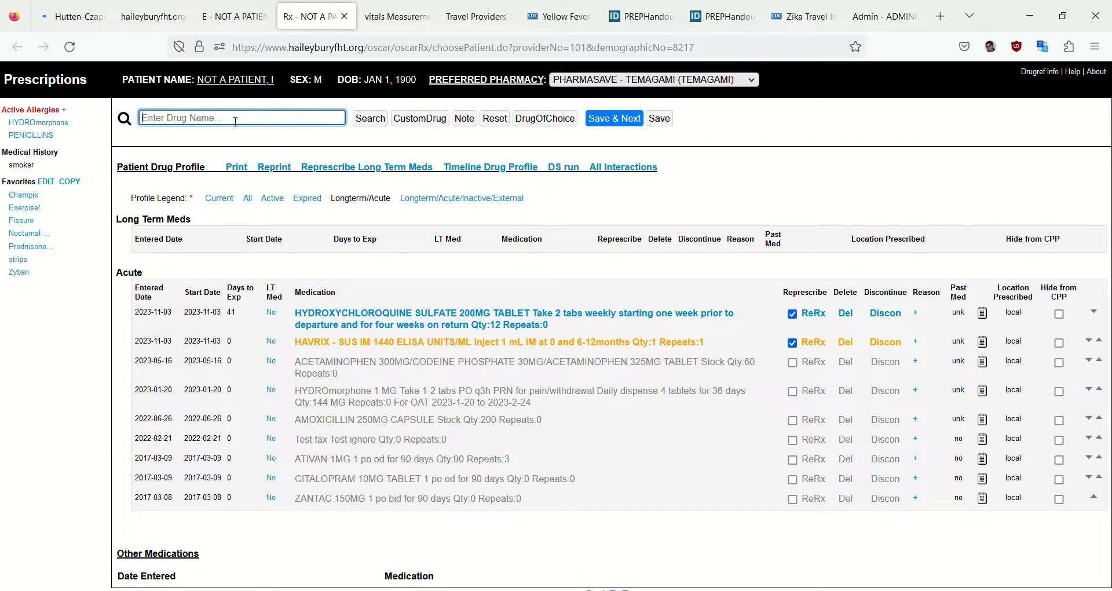
{"action": "type", "text": "hy"}
{"action": "key", "text": "BackSpace"}
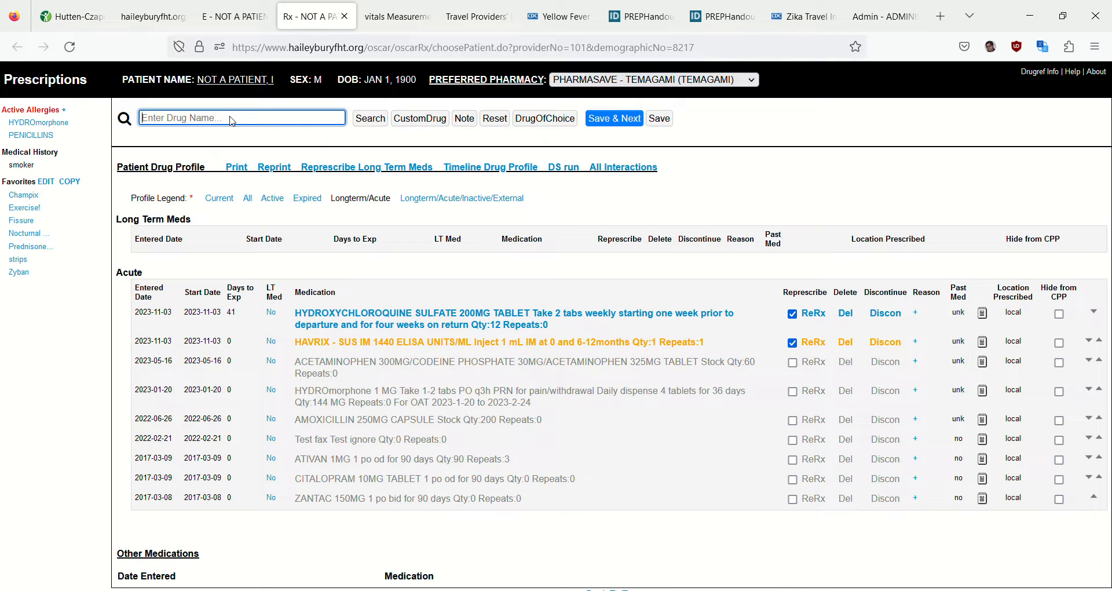
Look up hydroxychloroquine, copied from the encounter note's malaria line, in the drug search and stage the hydroxychloroquine sulfate 200 mg tablet for represcribing
{"action": "left_click", "coordinate": [247, 23]}
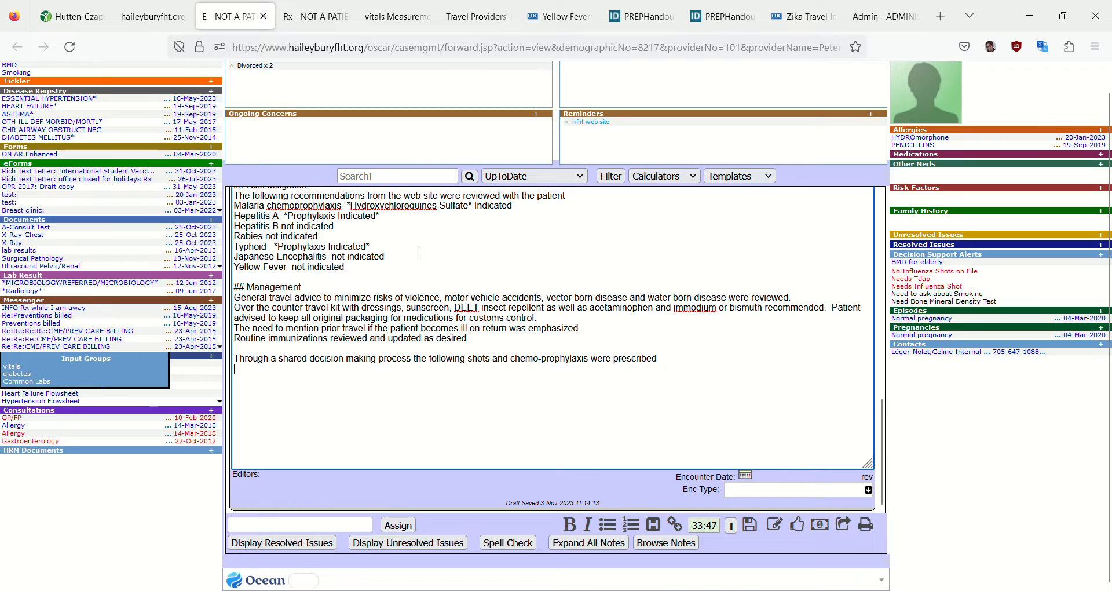
{"action": "left_click_drag", "start_coordinate": [351, 207], "coordinate": [434, 207]}
{"action": "key", "text": "ctrl+c"}
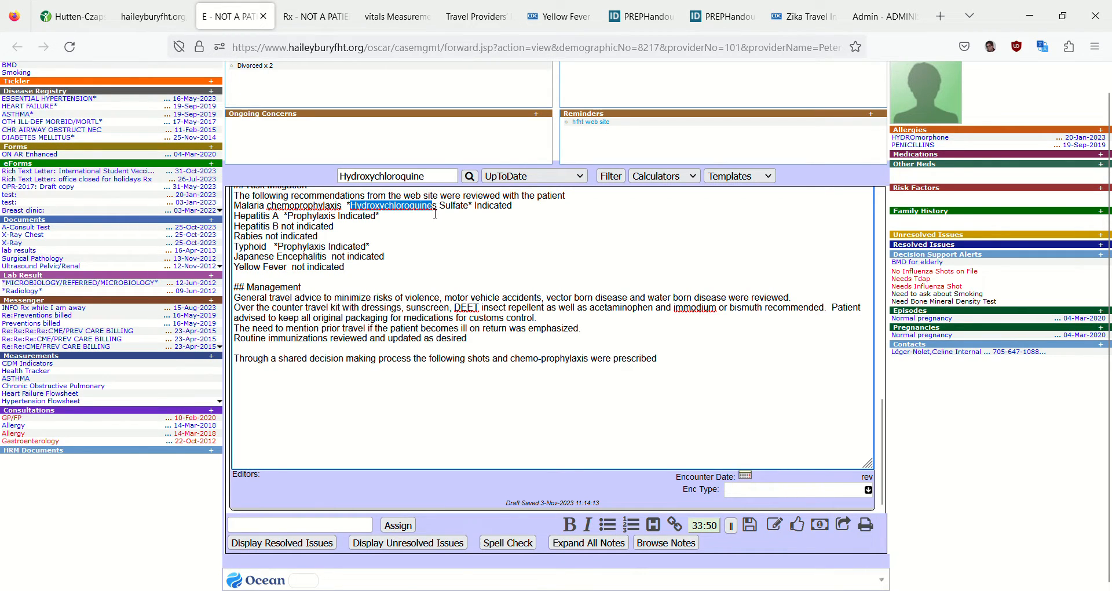
{"action": "scroll", "coordinate": [436, 214], "scroll_direction": "up", "scroll_amount": 1}
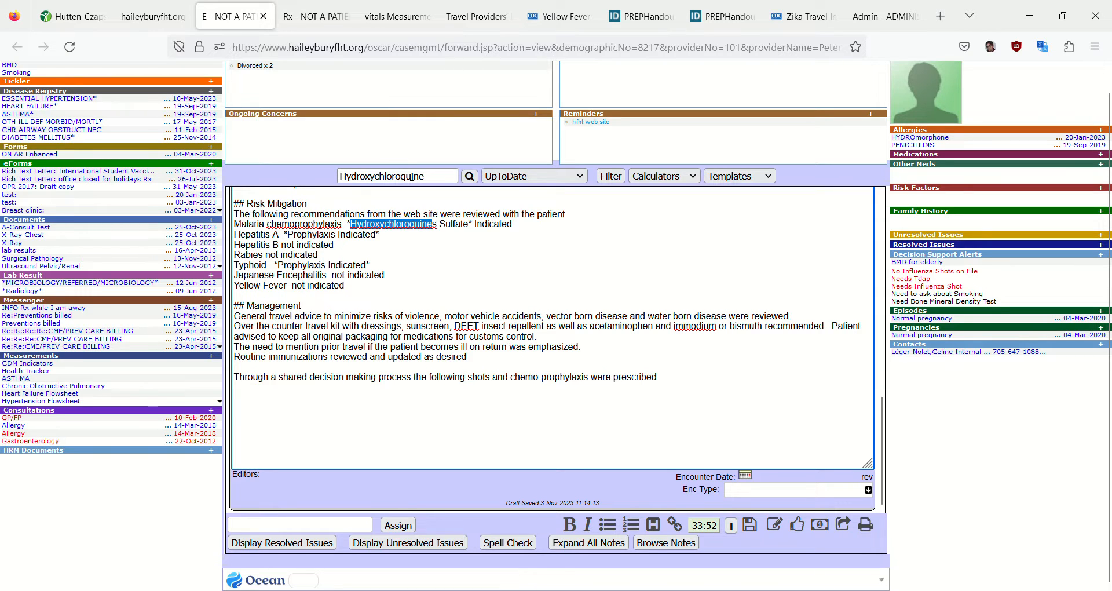
{"action": "left_click", "coordinate": [326, 16]}
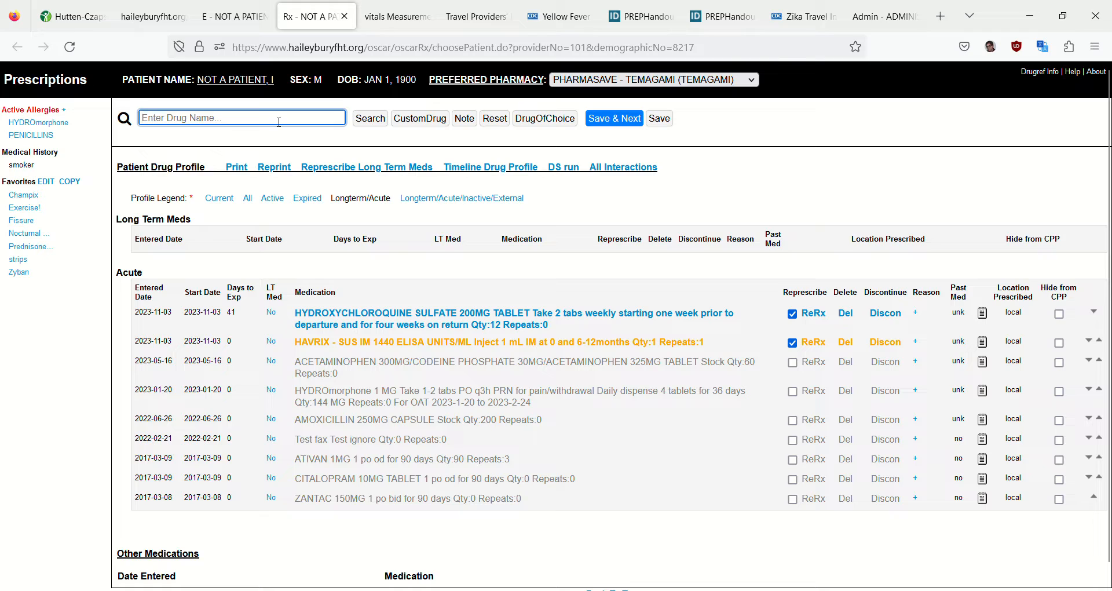
{"action": "key", "text": "ctrl+v"}
{"action": "key", "text": "BackSpace"}
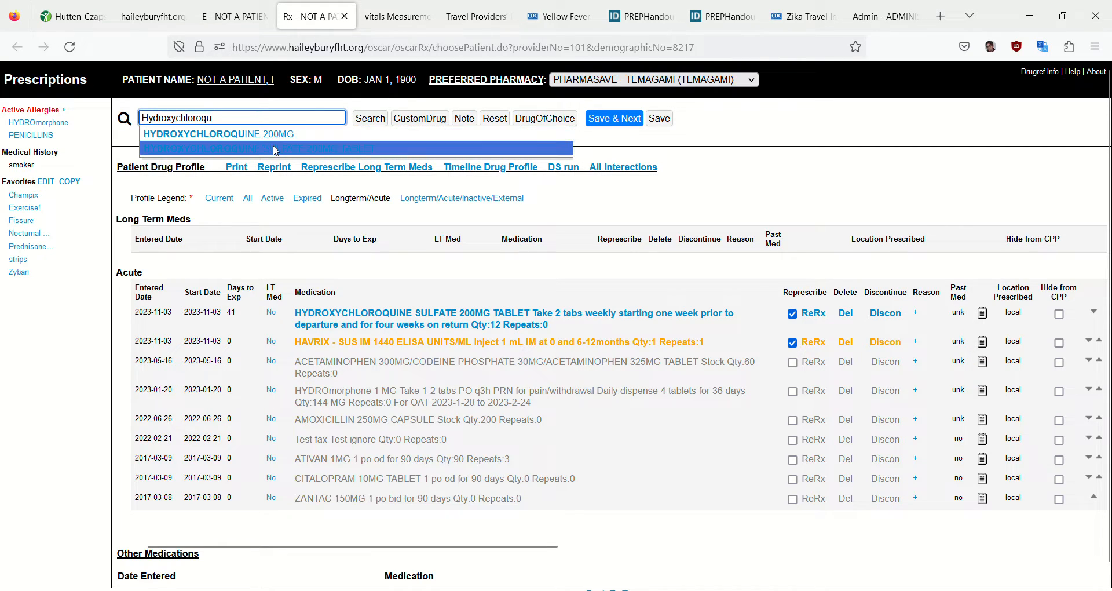
{"action": "left_click", "coordinate": [269, 149]}
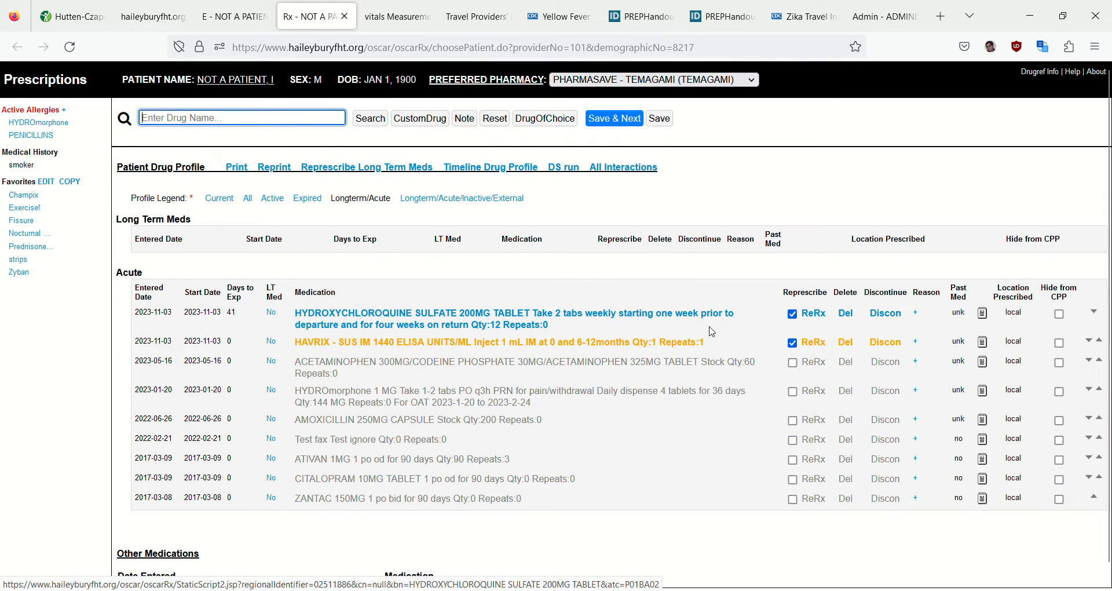
{"action": "left_click", "coordinate": [813, 317]}
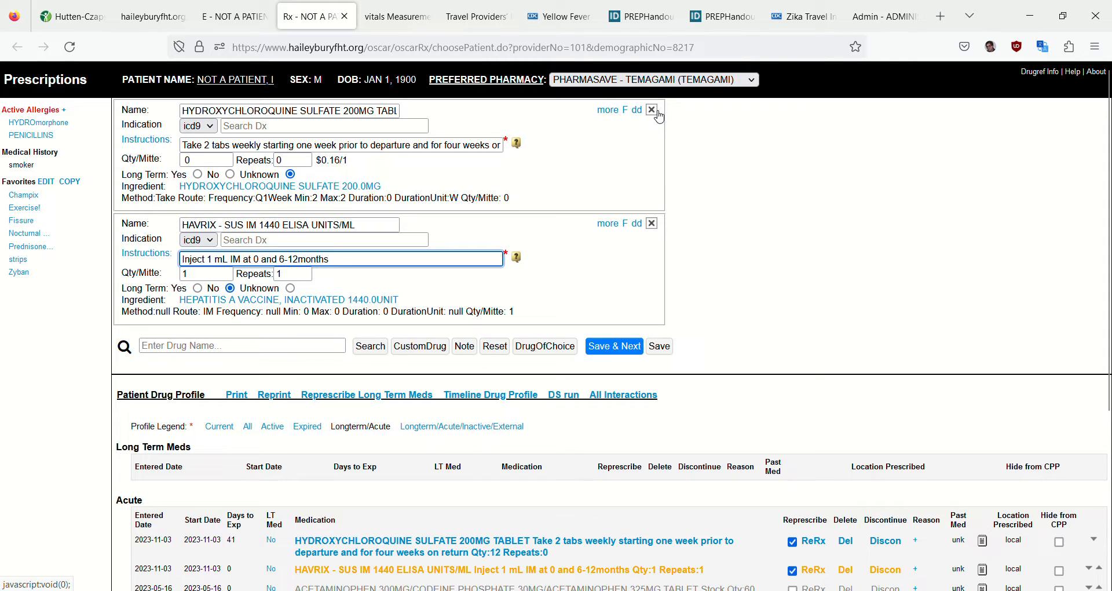
Set the hydroxychloroquine quantity to 12 with Long Term as No, then save it with HAVRIX and return to the encounter note
{"action": "left_click", "coordinate": [621, 354]}
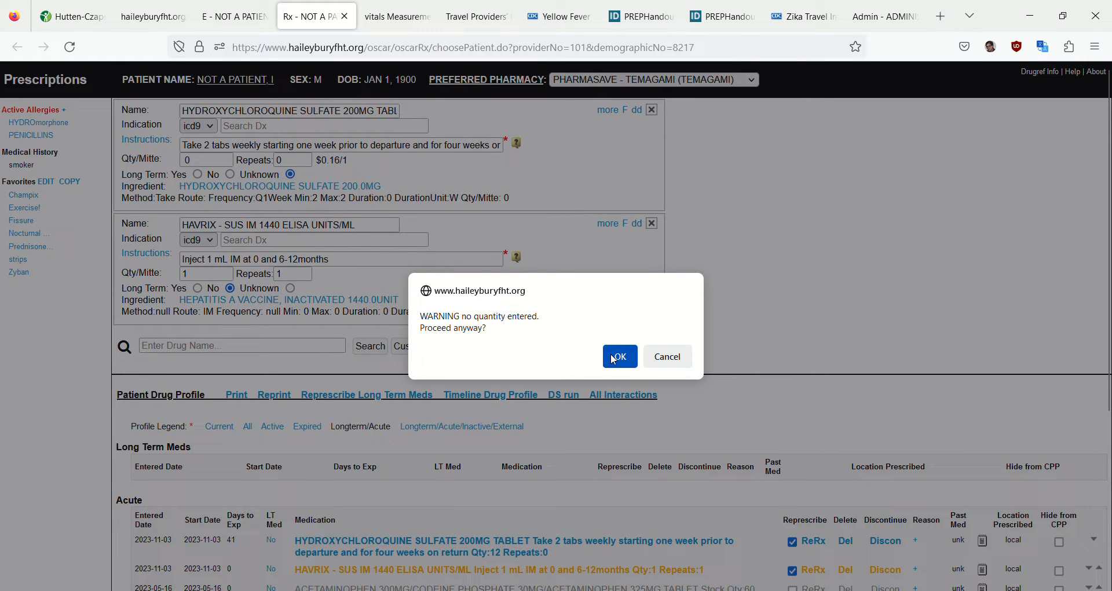
{"action": "left_click", "coordinate": [667, 357]}
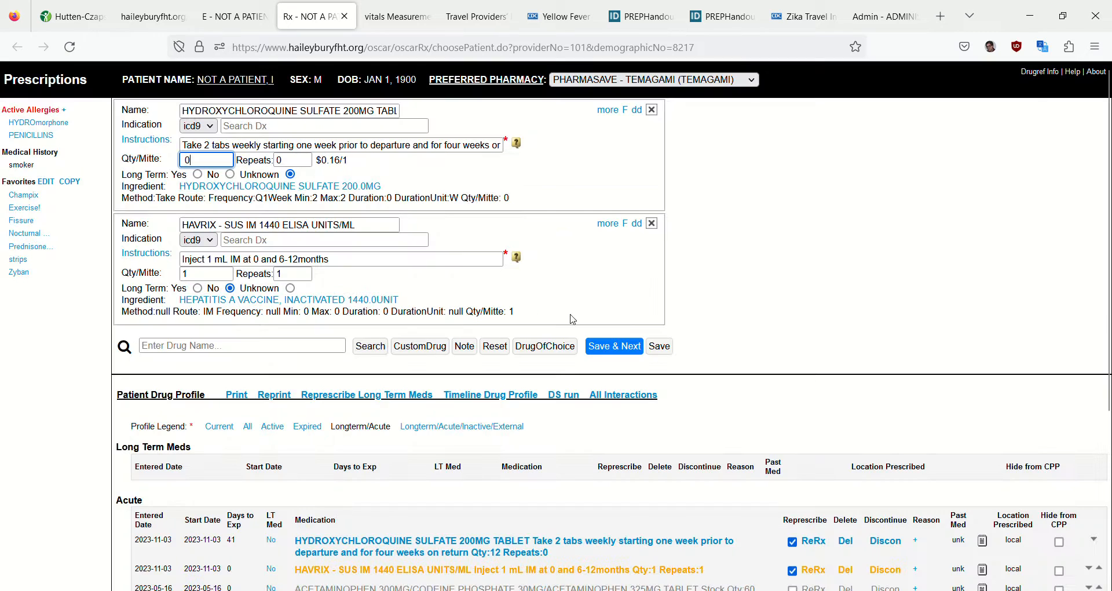
{"action": "double_click", "coordinate": [185, 158]}
{"action": "type", "text": "12"}
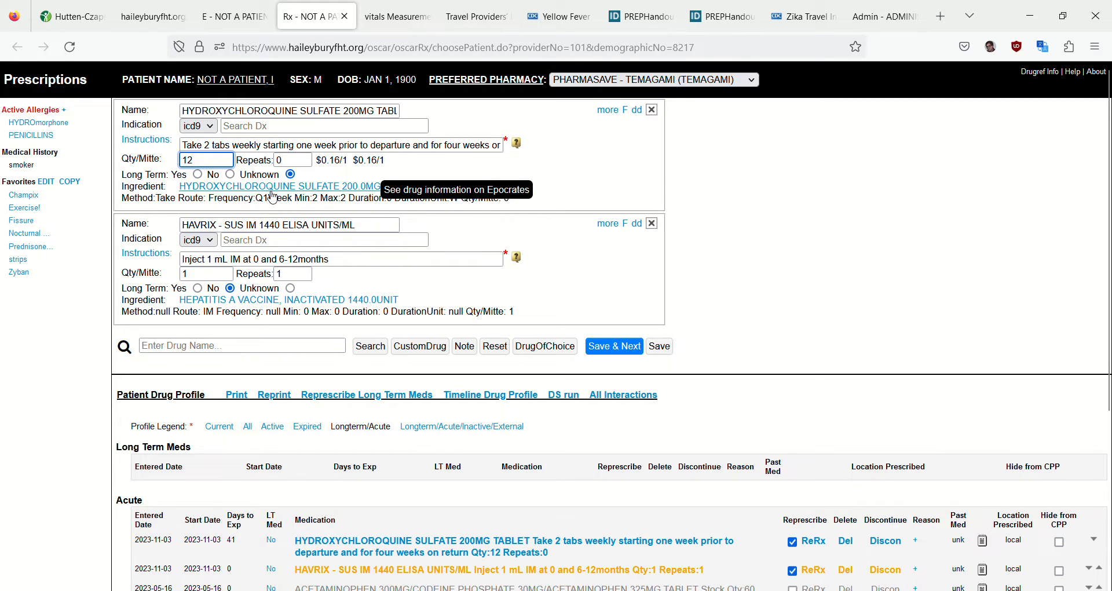
{"action": "left_click", "coordinate": [230, 174]}
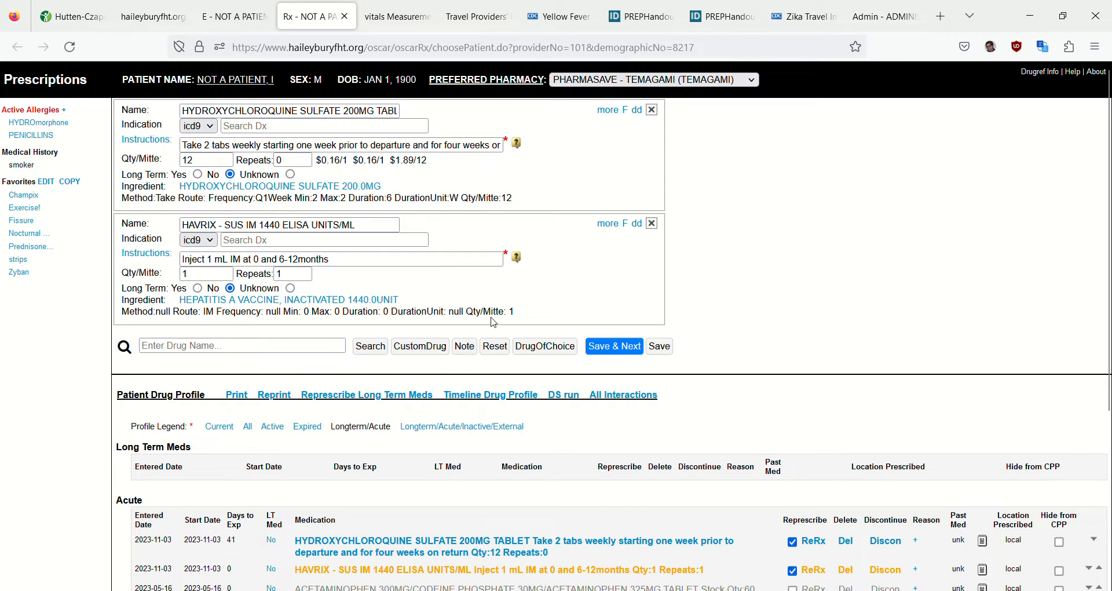
{"action": "left_click", "coordinate": [631, 354]}
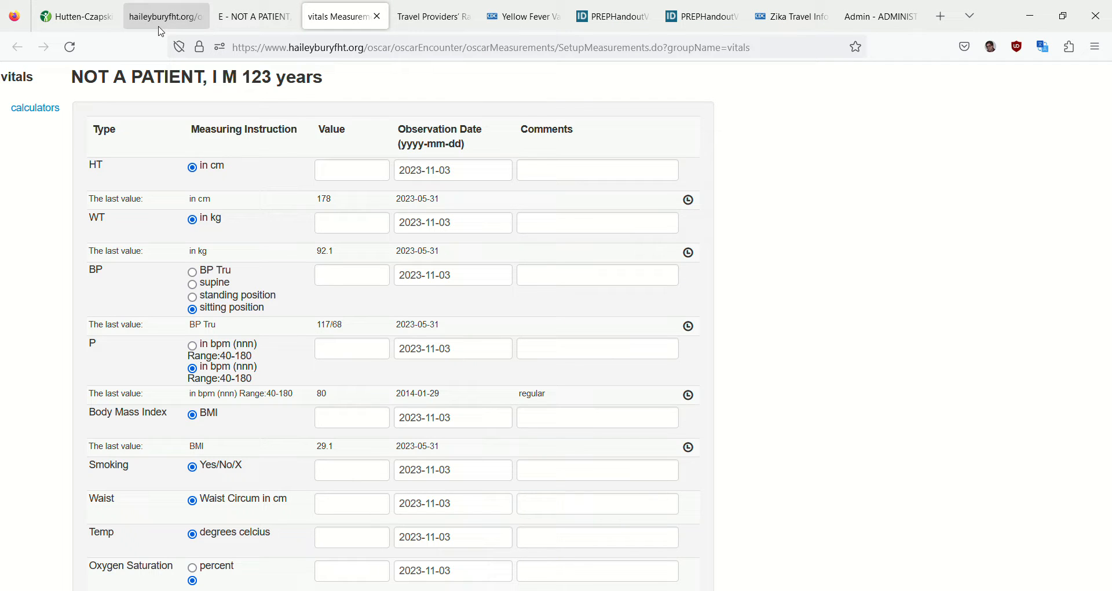
{"action": "left_click", "coordinate": [216, 11]}
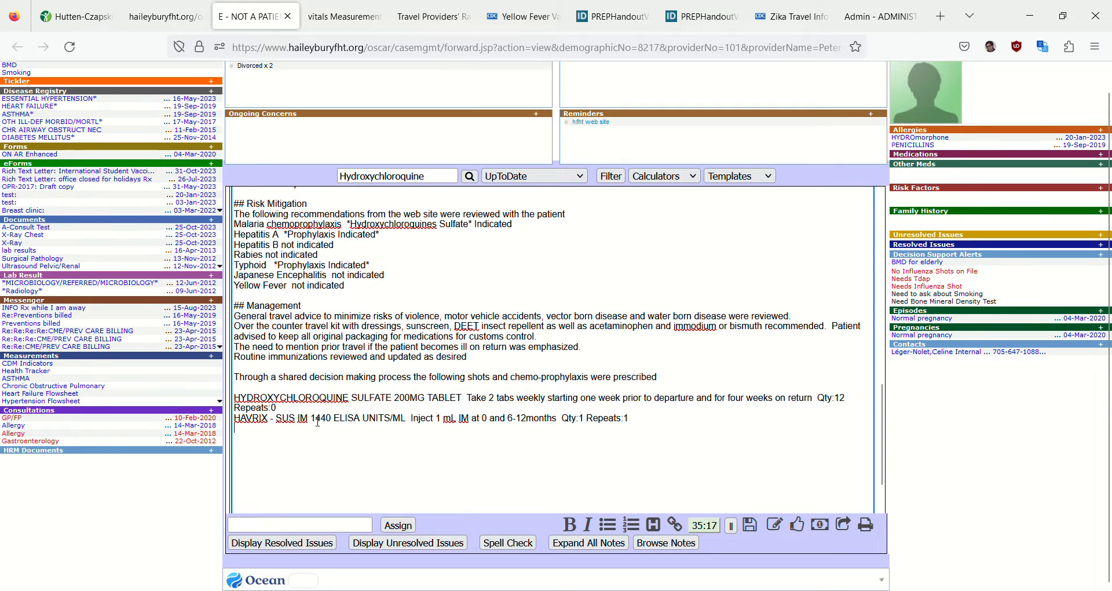
In the Travel eChart template's malaria line, correct Hydroxychloroquines to Hydroxychloroquine, save the template and return to the appointment schedule
{"action": "left_click", "coordinate": [437, 229]}
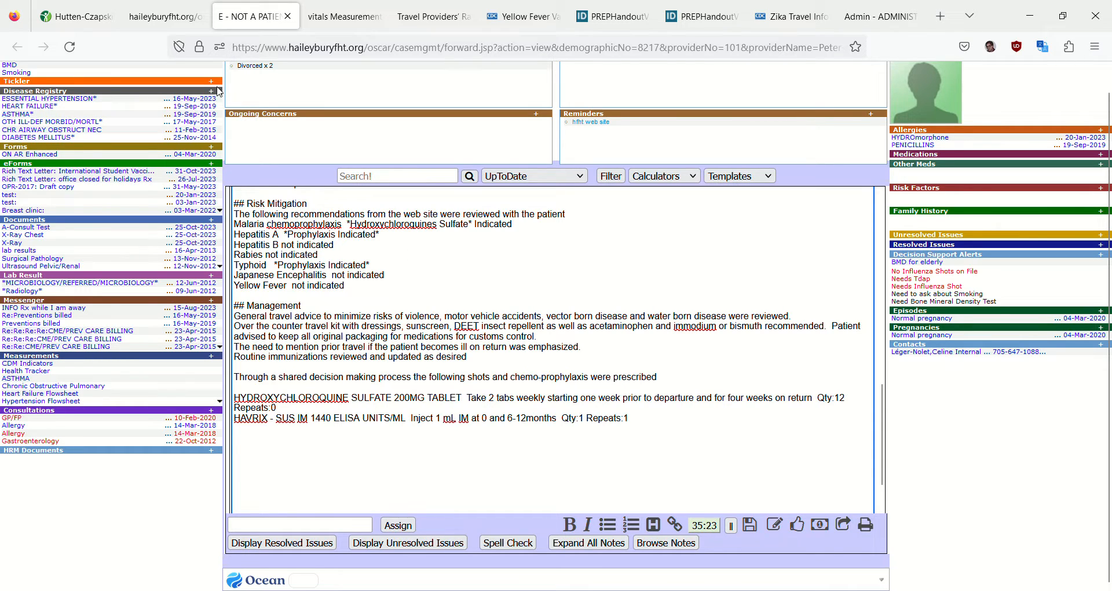
{"action": "left_click", "coordinate": [74, 16]}
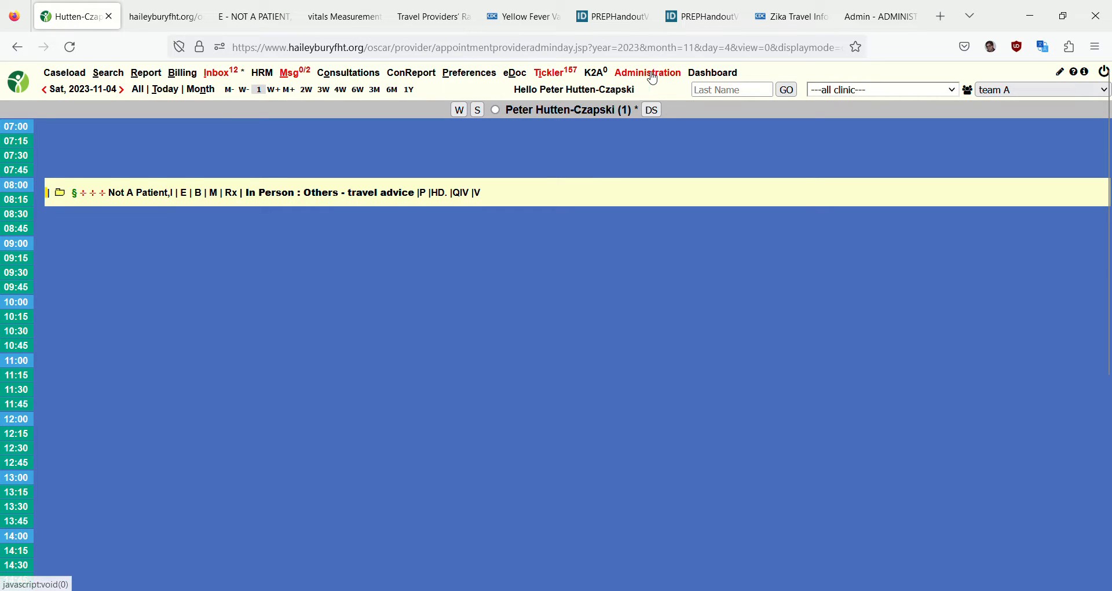
{"action": "left_click", "coordinate": [872, 24]}
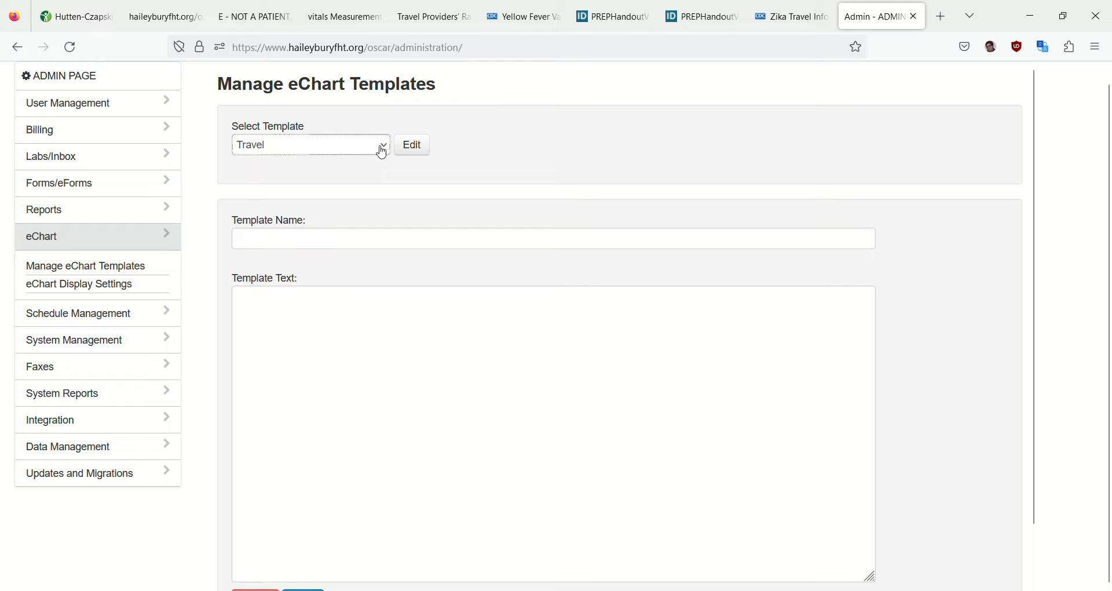
{"action": "left_click", "coordinate": [410, 144]}
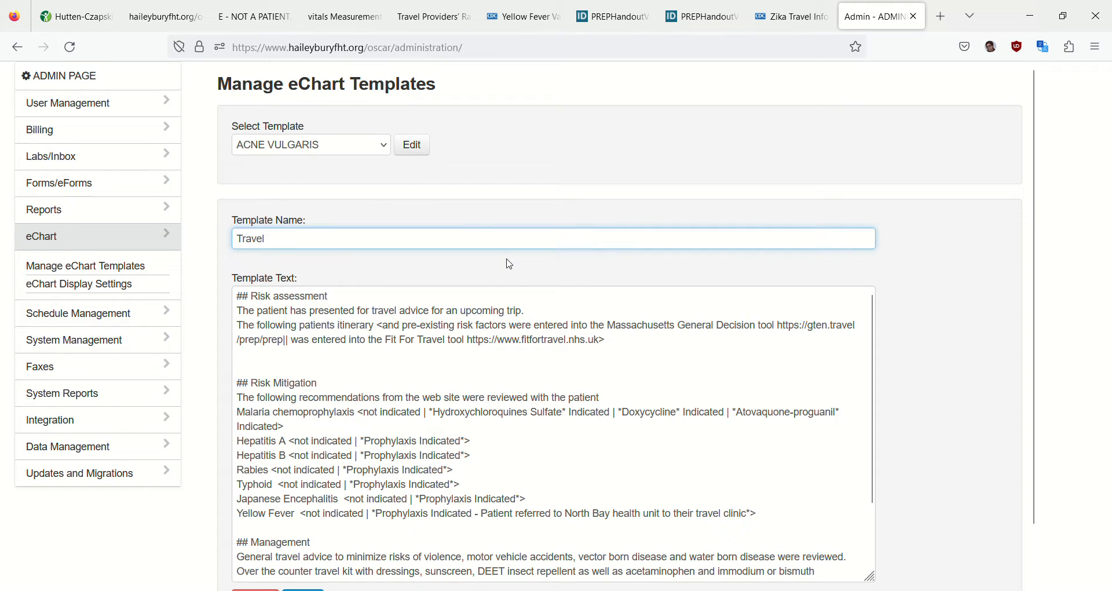
{"action": "left_click", "coordinate": [529, 417]}
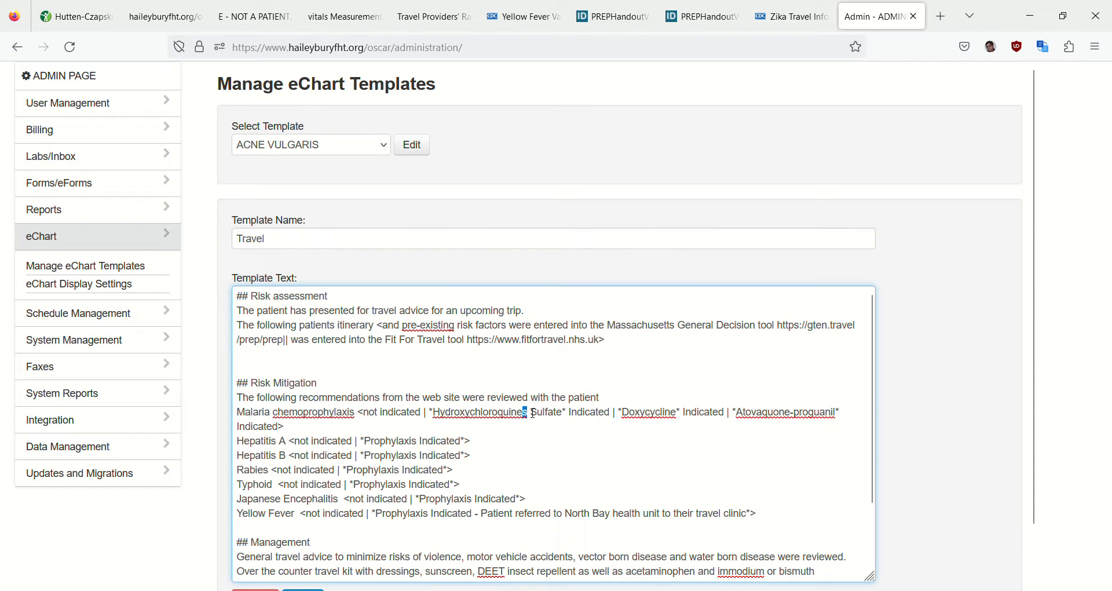
{"action": "key", "text": "BackSpace"}
{"action": "scroll", "coordinate": [533, 413], "scroll_direction": "down", "scroll_amount": 5}
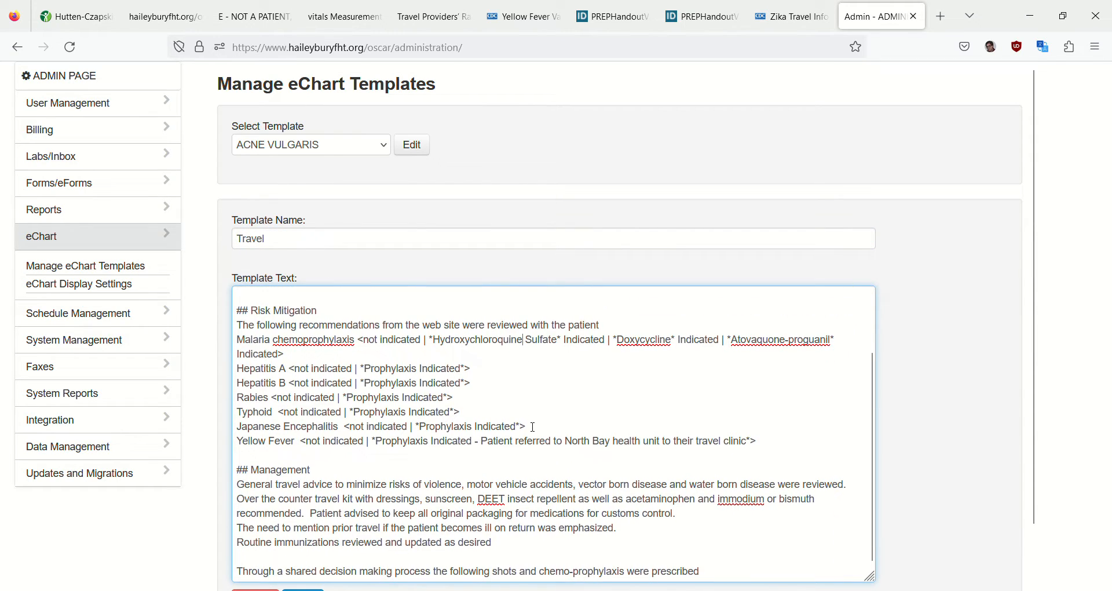
{"action": "left_click", "coordinate": [304, 537]}
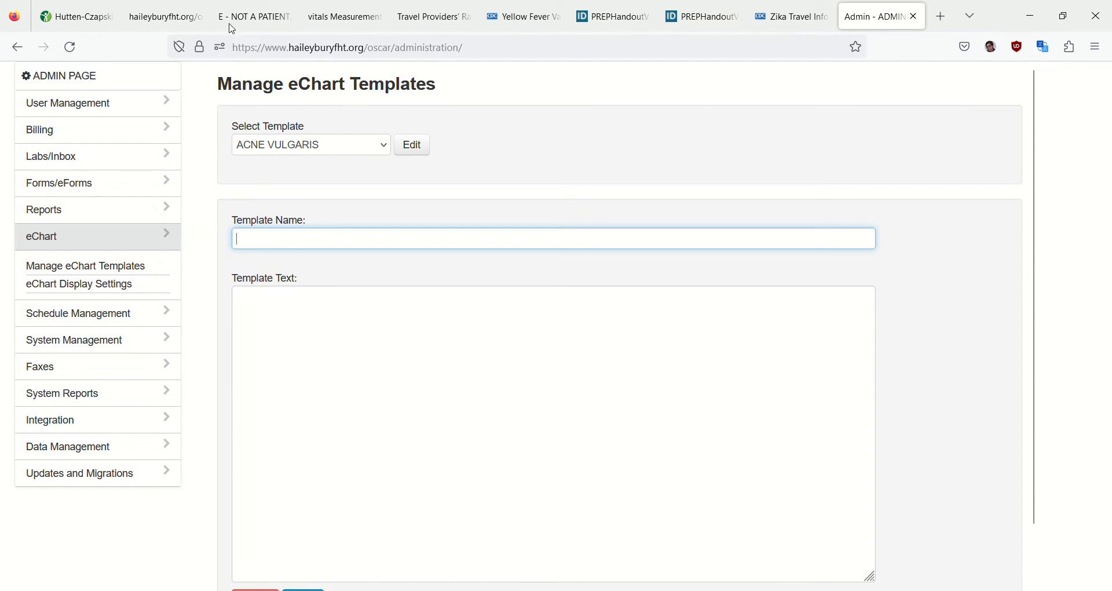
{"action": "left_click", "coordinate": [140, 12]}
{"action": "left_click", "coordinate": [81, 17]}
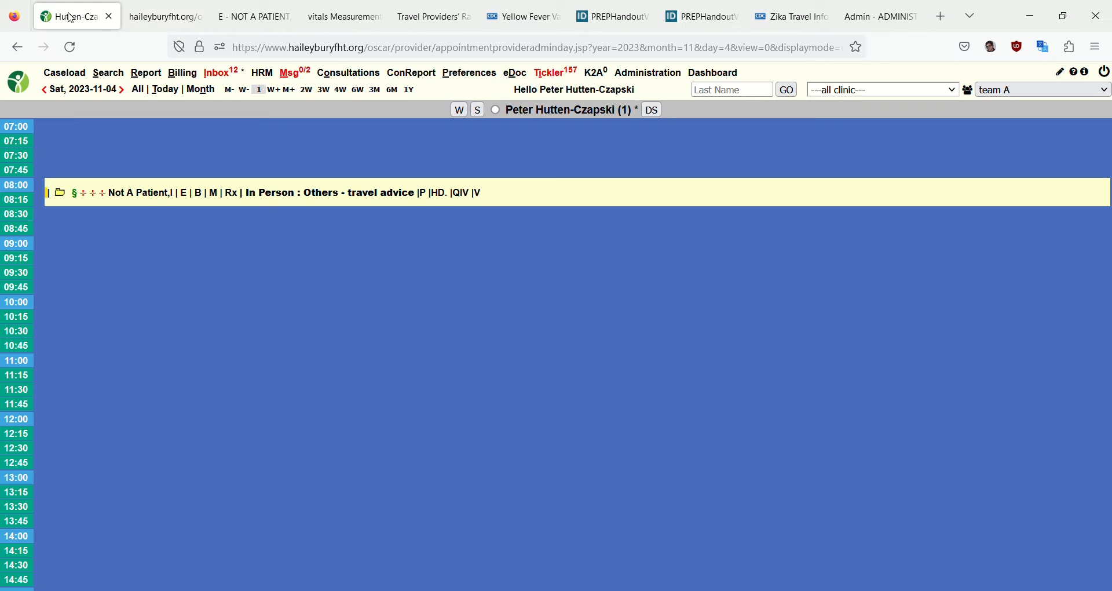